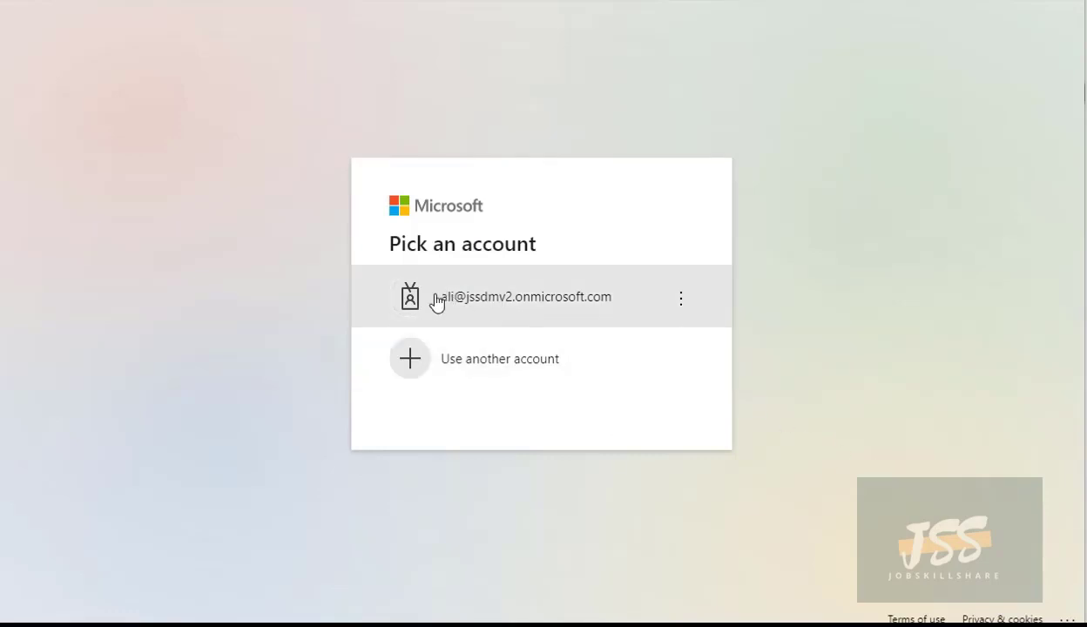
- Sign in to the saved work account, entering its password after correcting a typo
{"action": "left_click", "coordinate": [512, 314]}
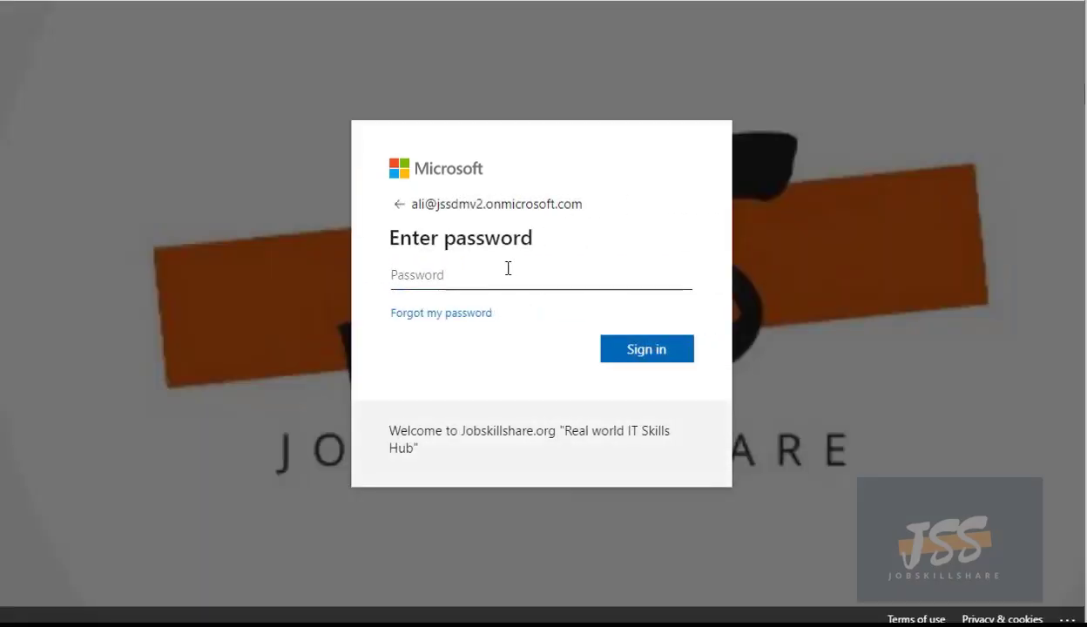
{"action": "type", "text": "****"}
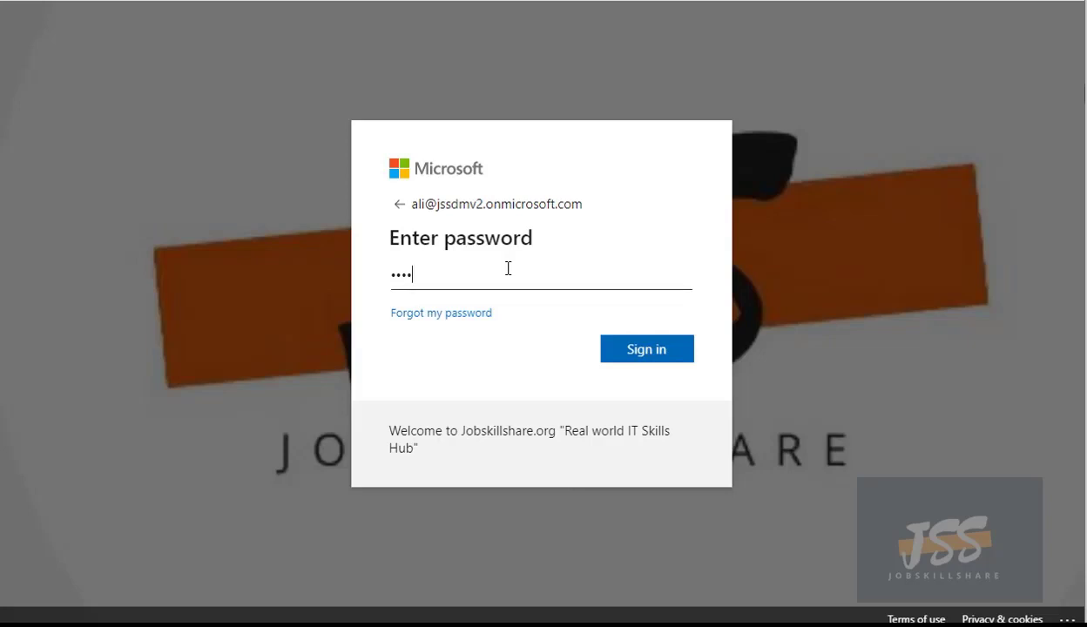
{"action": "key", "text": "BackSpace"}
{"action": "key", "text": "BackSpace"}
{"action": "key", "text": "BackSpace"}
{"action": "key", "text": "BackSpace"}
{"action": "type", "text": "a*********"}
{"action": "key", "text": "Return"}
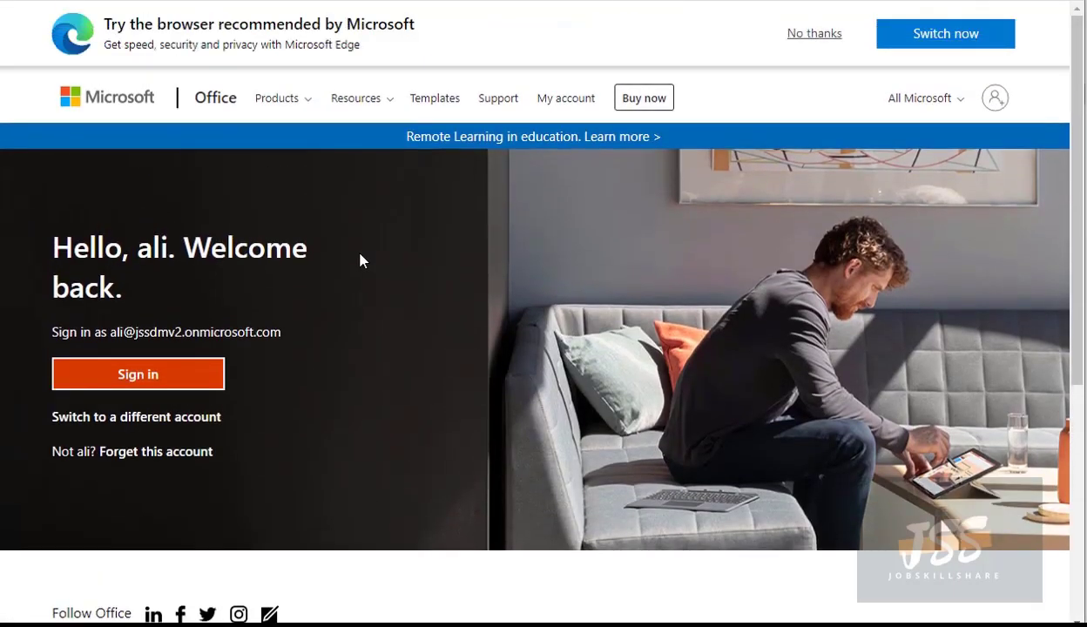
- Dismiss the Edge browser suggestion and finish signing in to view the recent documents
{"action": "left_click", "coordinate": [815, 33]}
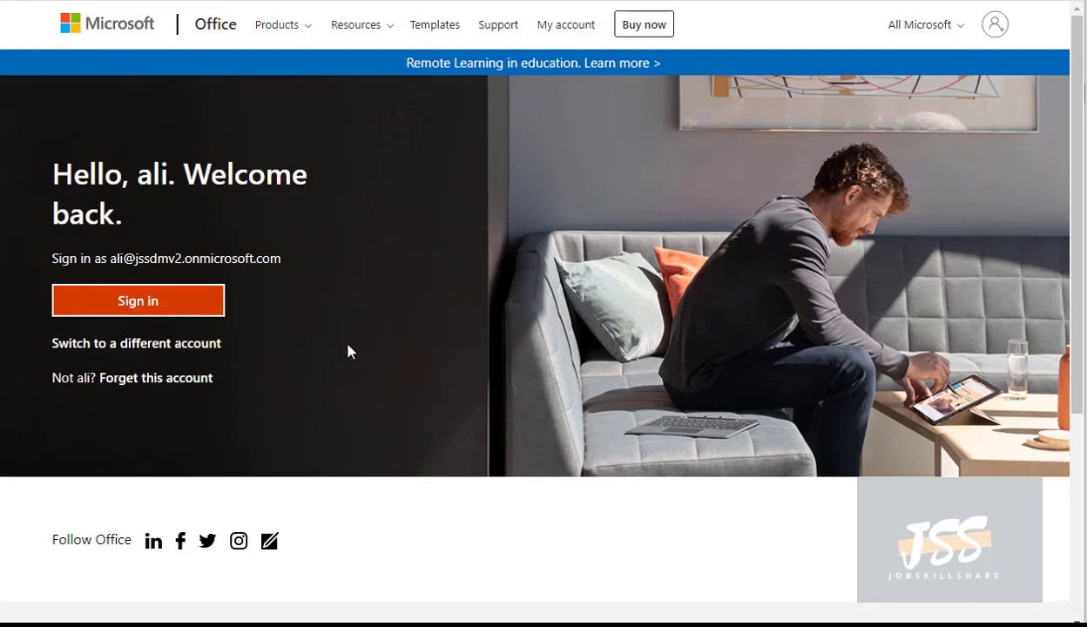
{"action": "left_click", "coordinate": [188, 310]}
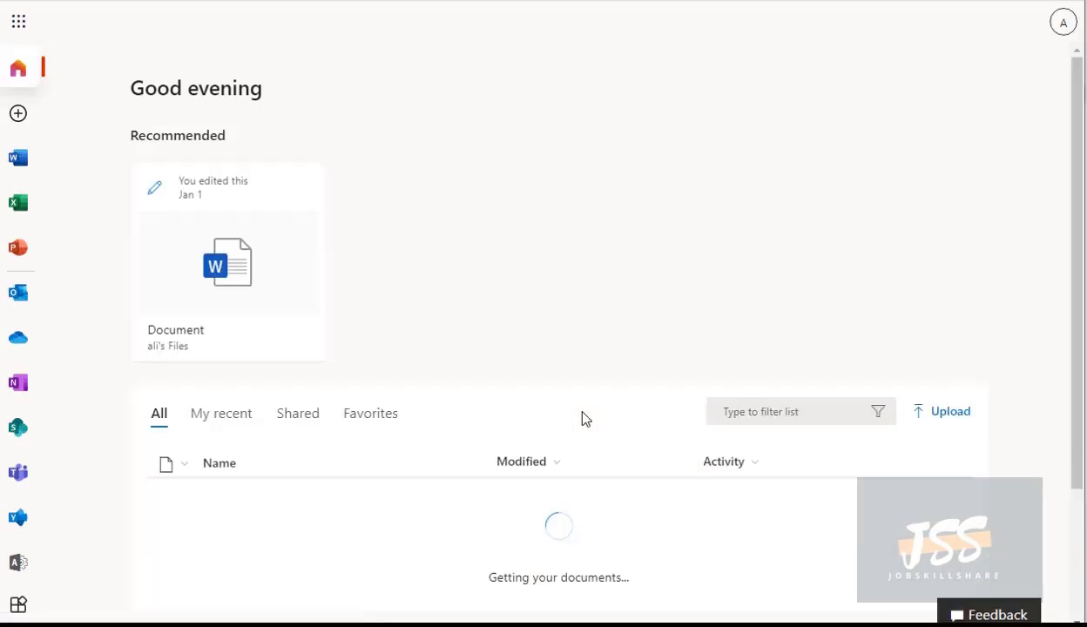
{"action": "scroll", "coordinate": [562, 298], "scroll_direction": "down", "scroll_amount": 2}
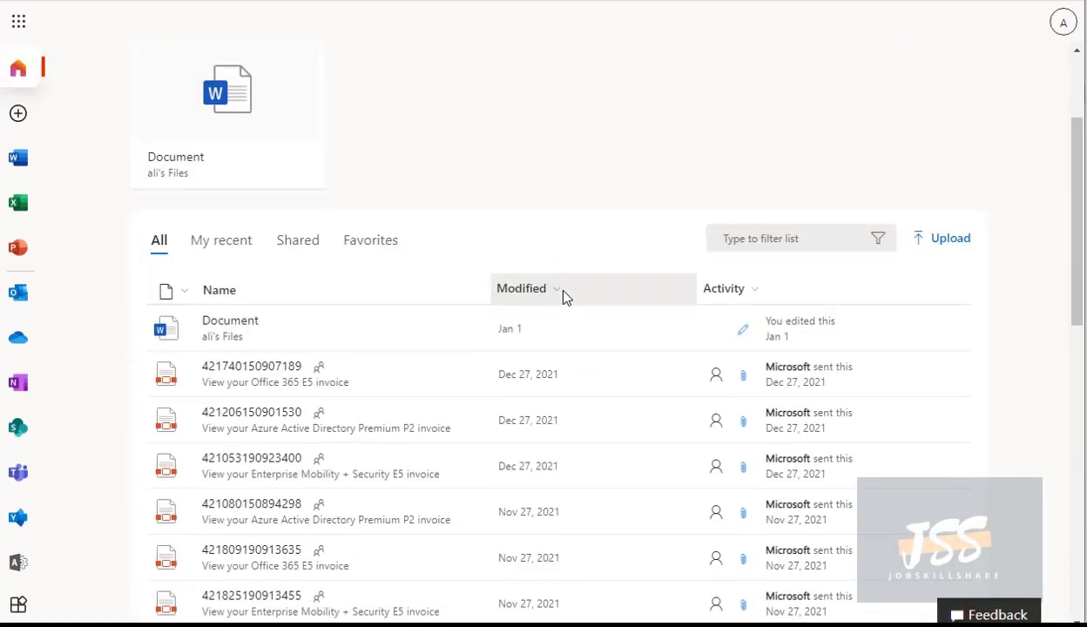
{"action": "scroll", "coordinate": [563, 298], "scroll_direction": "up", "scroll_amount": 2}
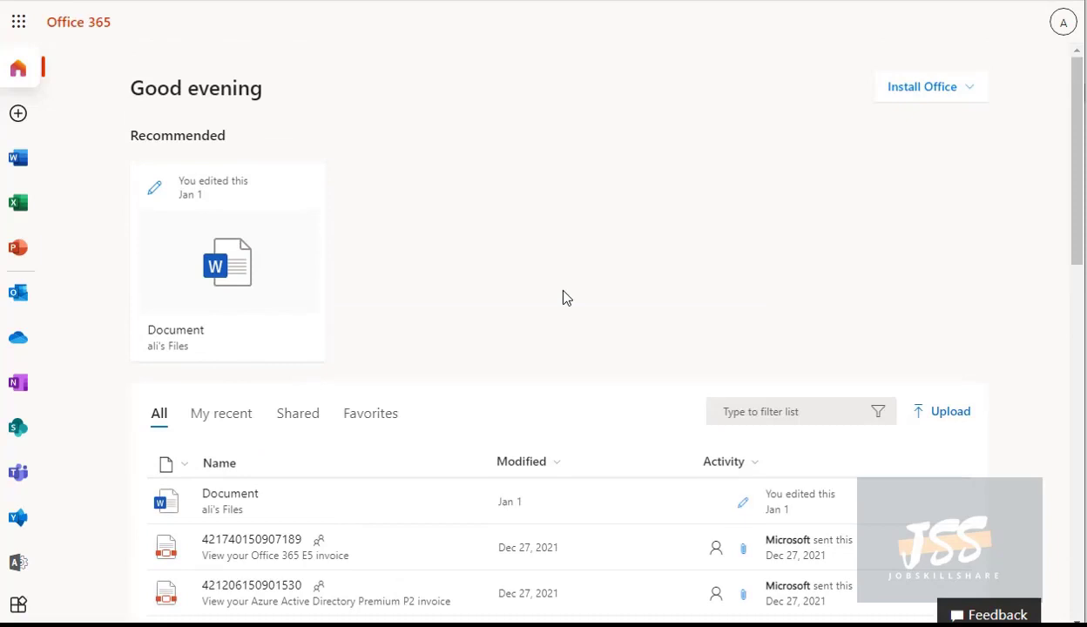
{"action": "scroll", "coordinate": [563, 298], "scroll_direction": "down", "scroll_amount": 2}
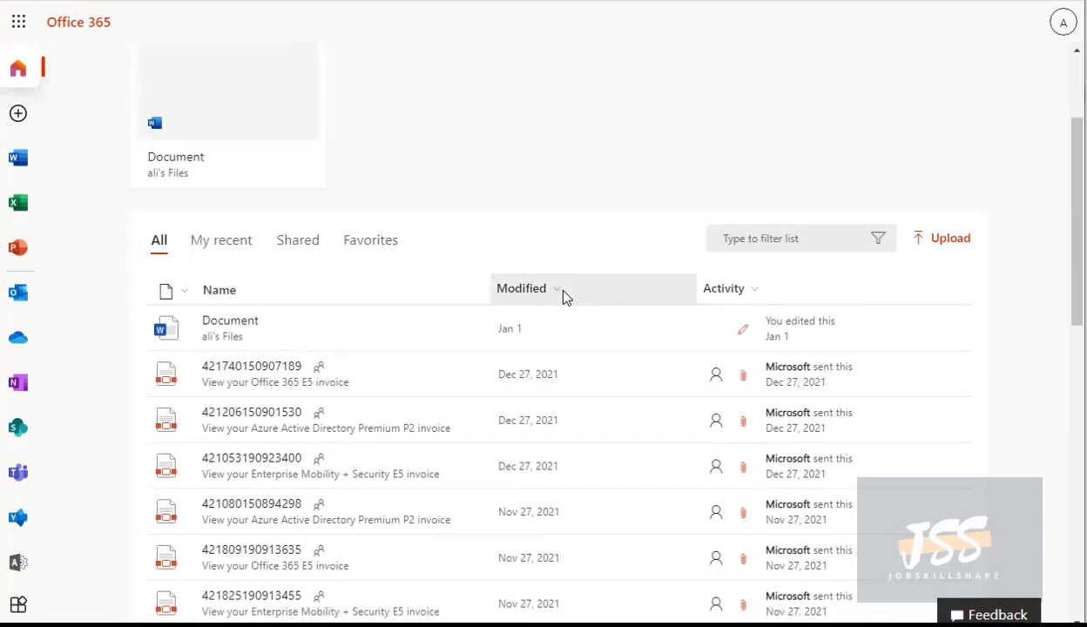
{"action": "scroll", "coordinate": [563, 296], "scroll_direction": "up", "scroll_amount": 2}
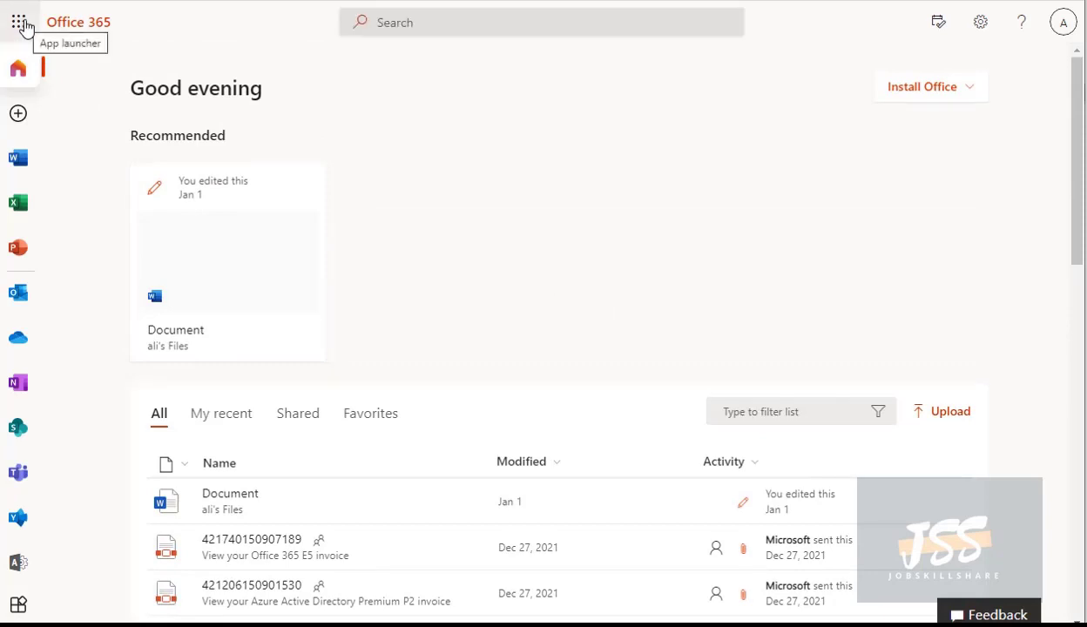
- Launch the Admin app from the Office app launcher
{"action": "left_click", "coordinate": [24, 26]}
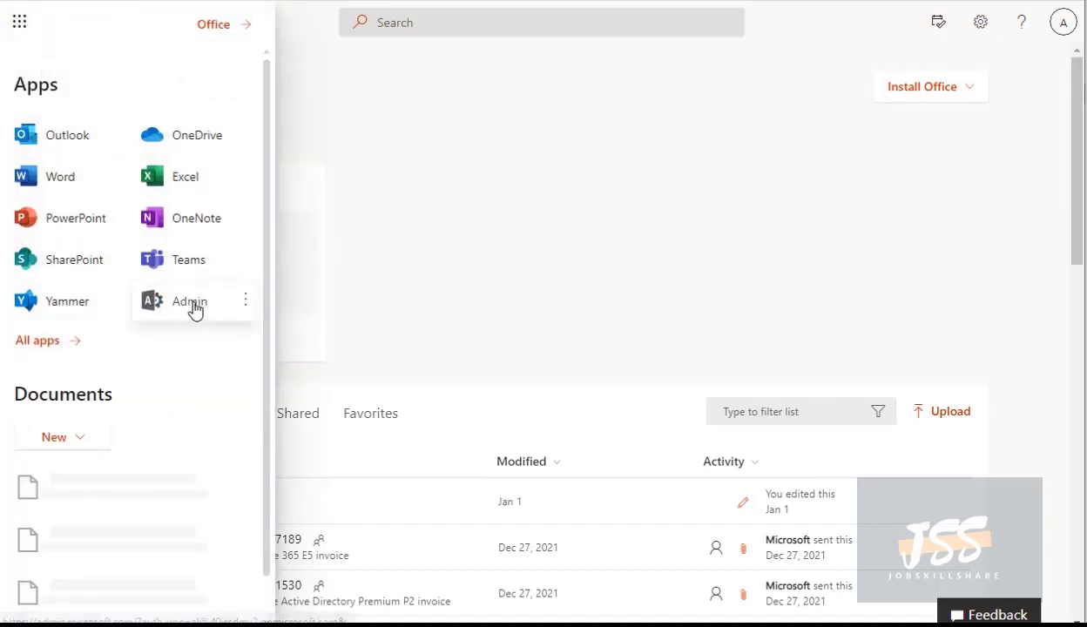
{"action": "left_click", "coordinate": [192, 305]}
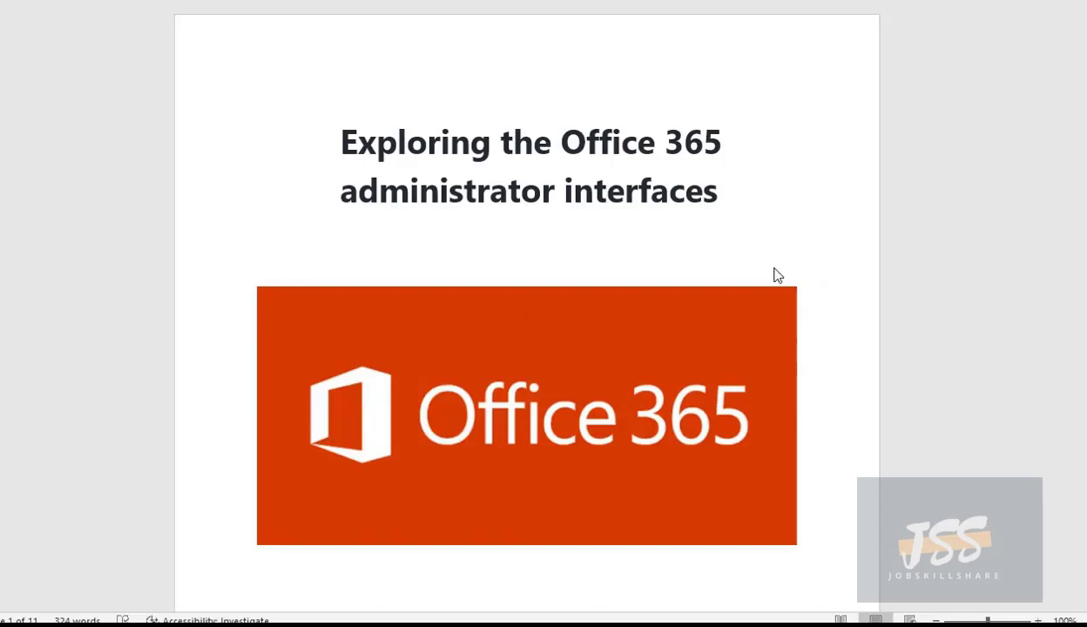
- Scroll through the Word lab guide down to the step that says to select Admin
{"action": "scroll", "coordinate": [732, 245], "scroll_direction": "down", "scroll_amount": 8}
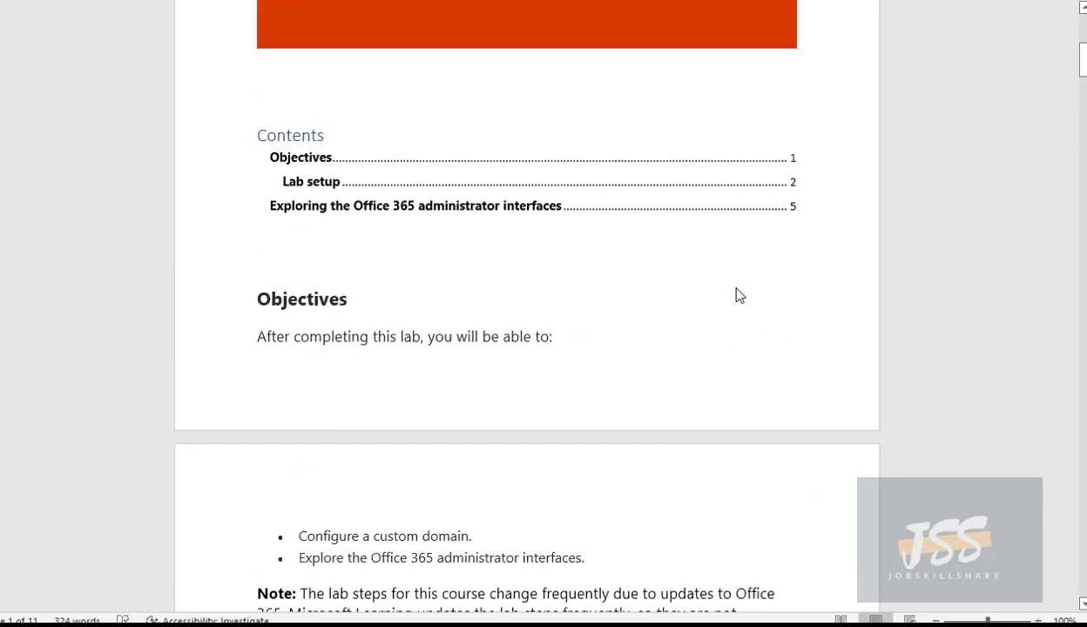
{"action": "scroll", "coordinate": [737, 296], "scroll_direction": "down", "scroll_amount": 8}
{"action": "scroll", "coordinate": [740, 291], "scroll_direction": "down", "scroll_amount": 14}
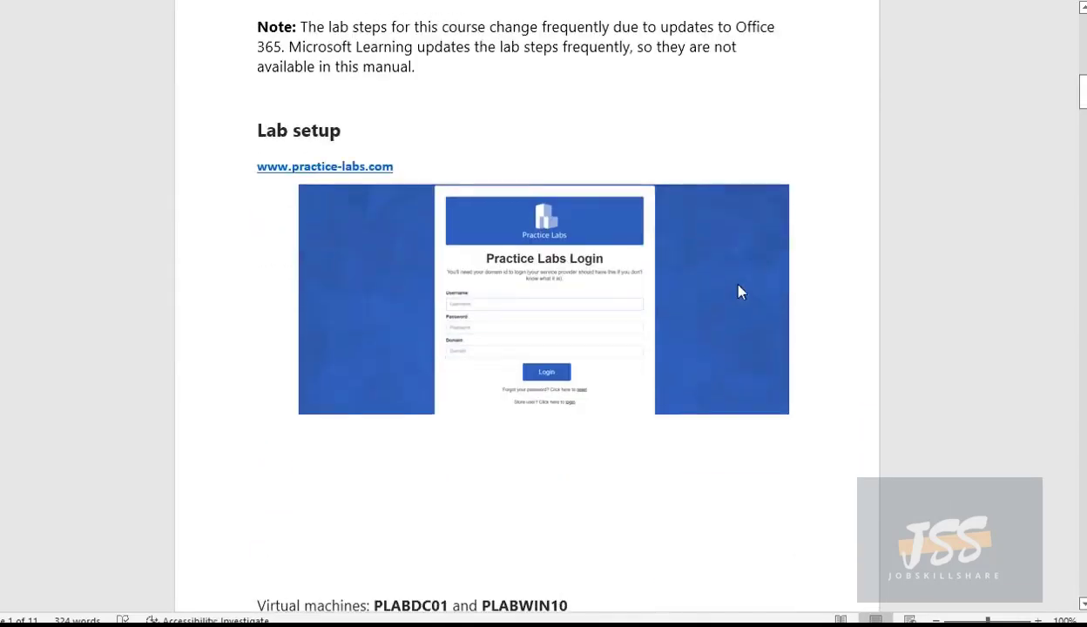
{"action": "scroll", "coordinate": [740, 292], "scroll_direction": "down", "scroll_amount": 15}
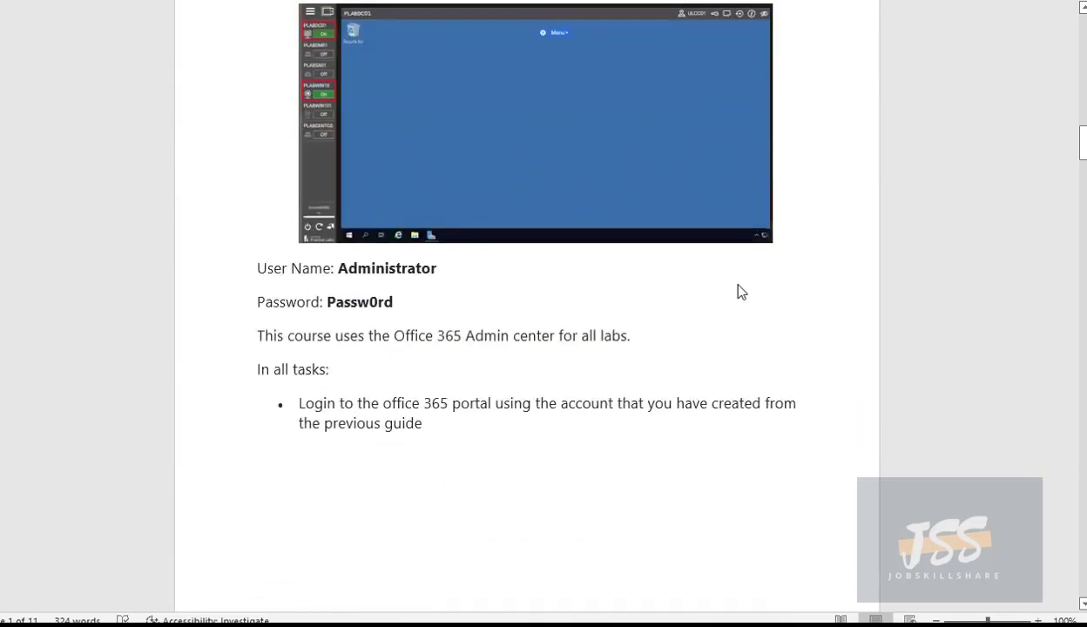
{"action": "scroll", "coordinate": [740, 291], "scroll_direction": "down", "scroll_amount": 15}
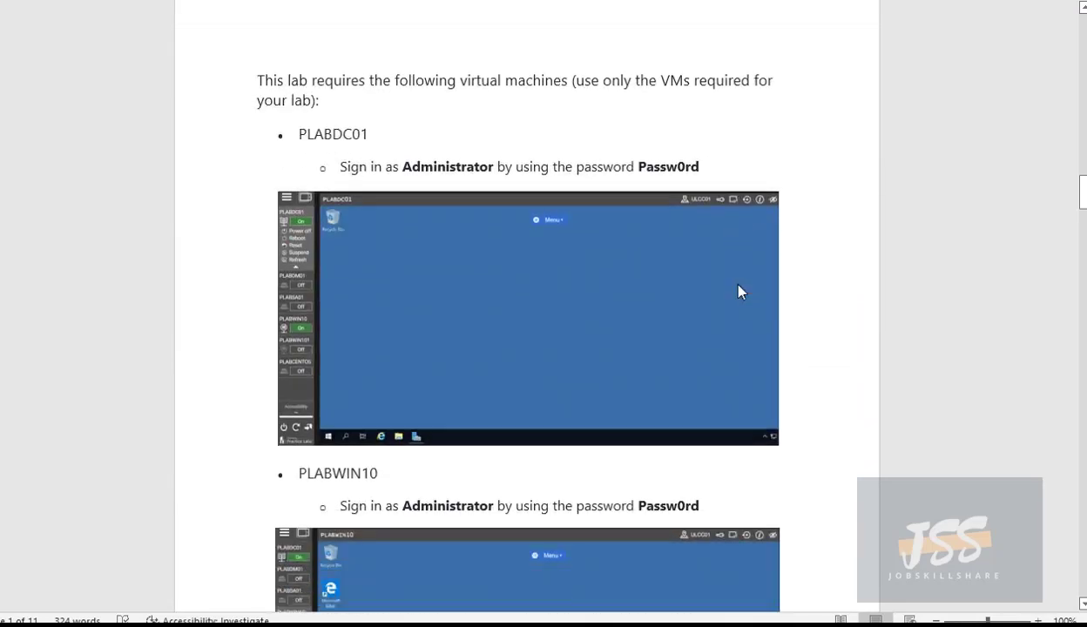
{"action": "scroll", "coordinate": [740, 292], "scroll_direction": "down", "scroll_amount": 10}
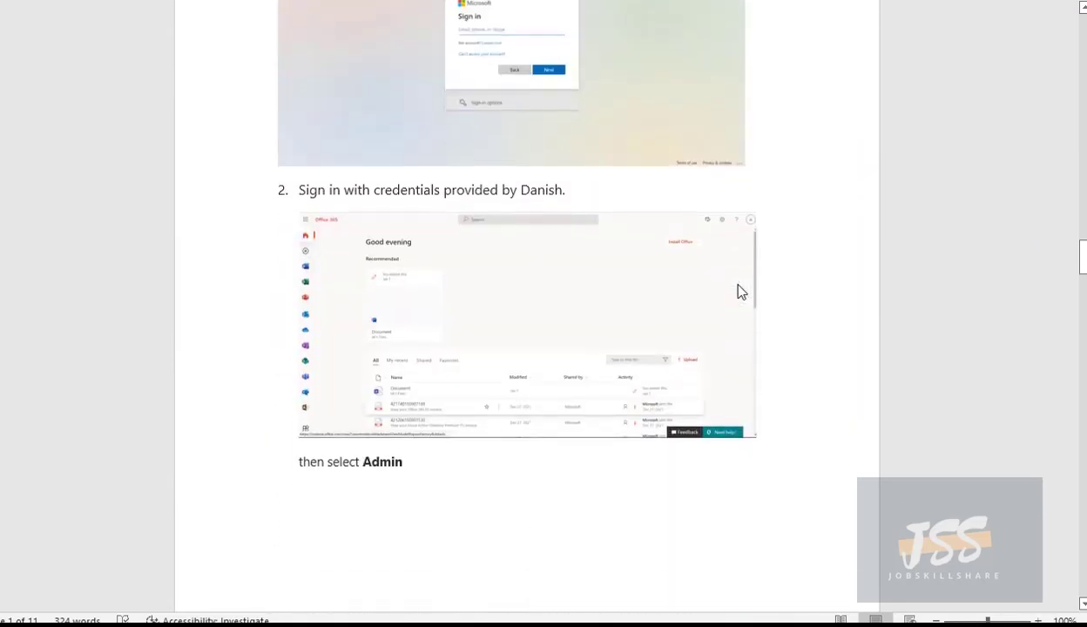
{"action": "scroll", "coordinate": [741, 292], "scroll_direction": "down", "scroll_amount": 15}
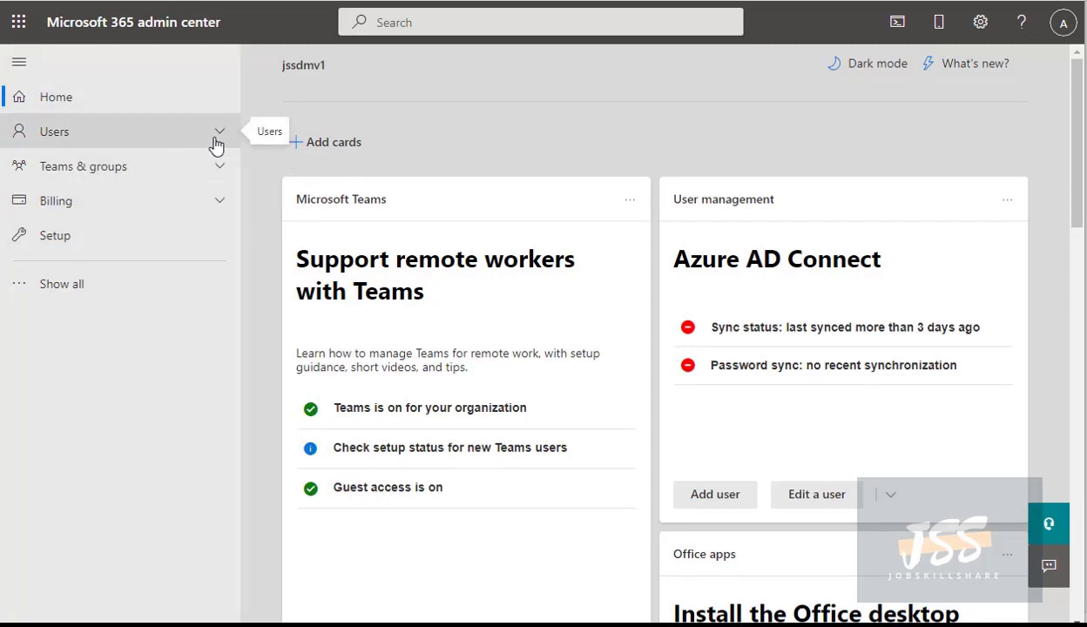
- Expand the Users section in the left navigation, collapsing and re-expanding it once
{"action": "left_click", "coordinate": [217, 145]}
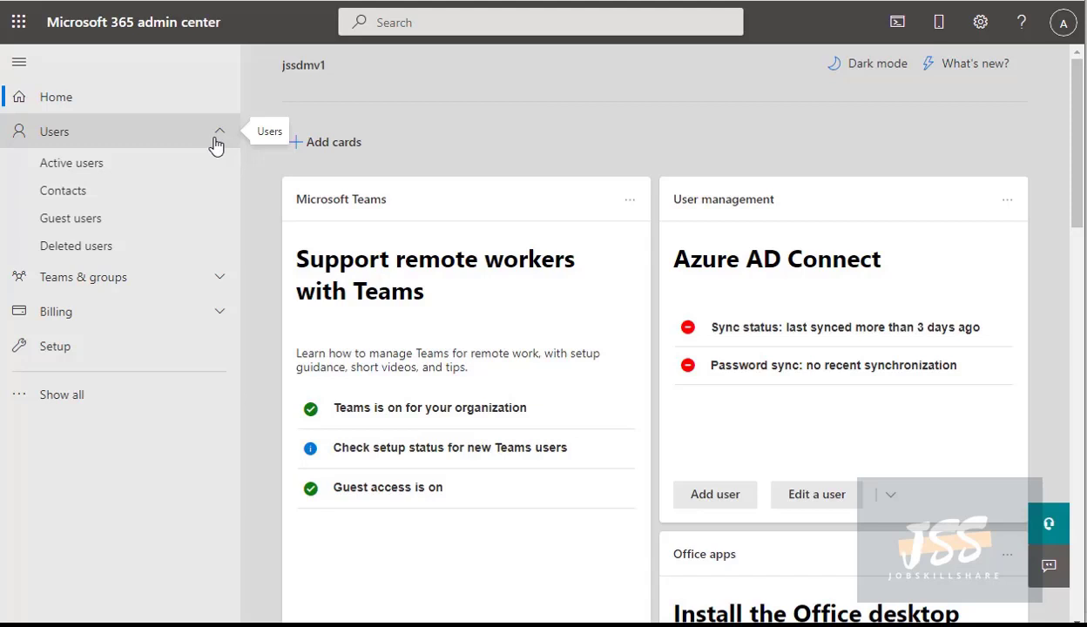
{"action": "left_click", "coordinate": [151, 147]}
{"action": "left_click", "coordinate": [151, 147]}
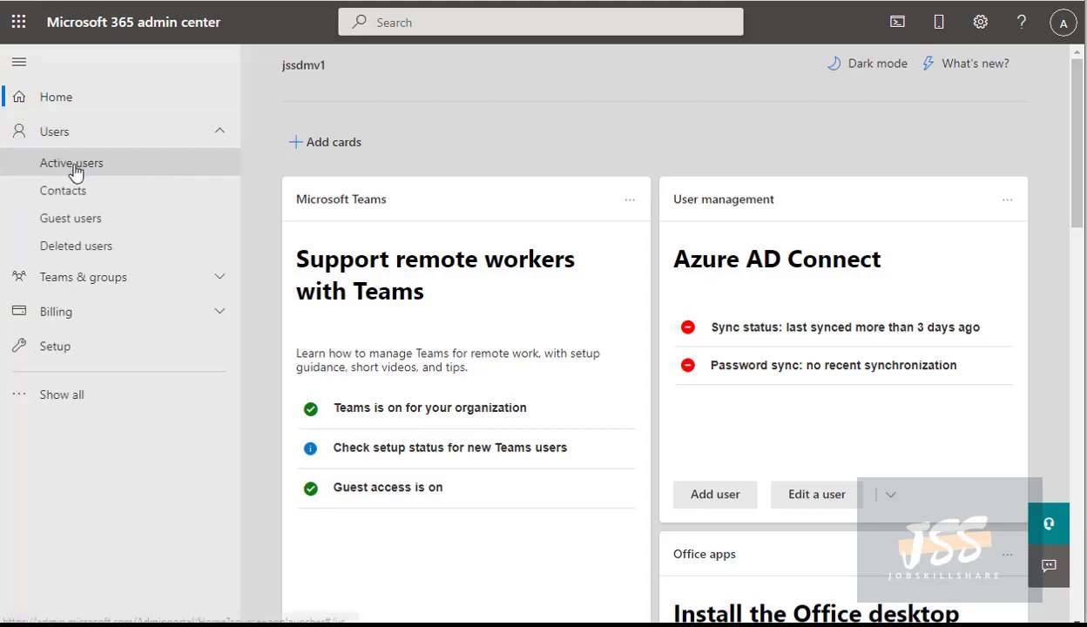
- Open Active users and scroll the table sideways to review both accounts' usernames and licences
{"action": "left_click", "coordinate": [70, 166]}
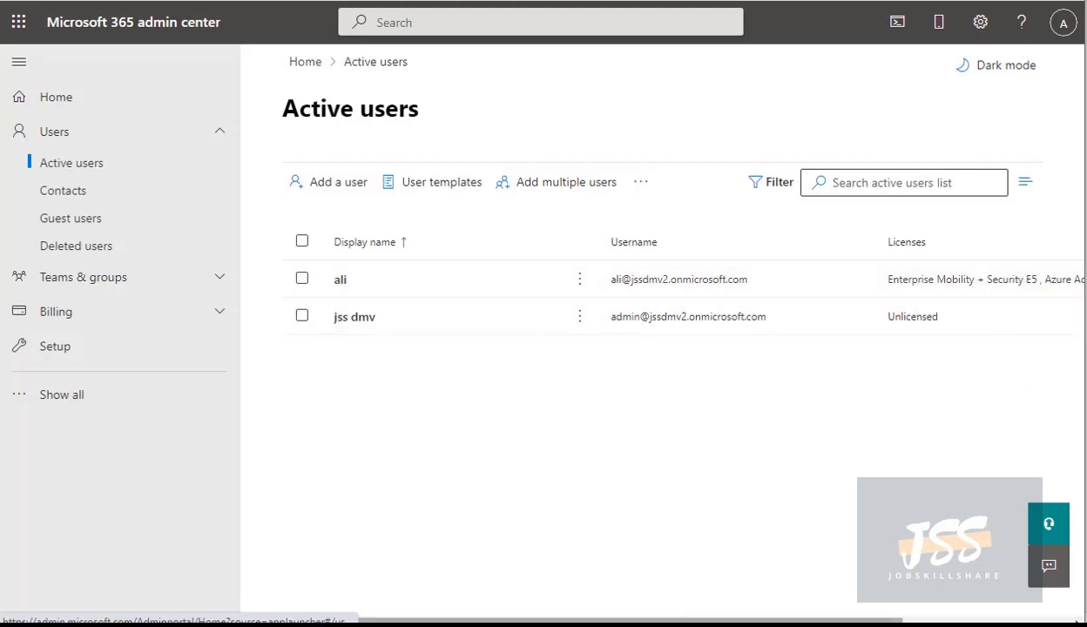
{"action": "scroll", "coordinate": [662, 296], "scroll_direction": "right", "scroll_amount": 4}
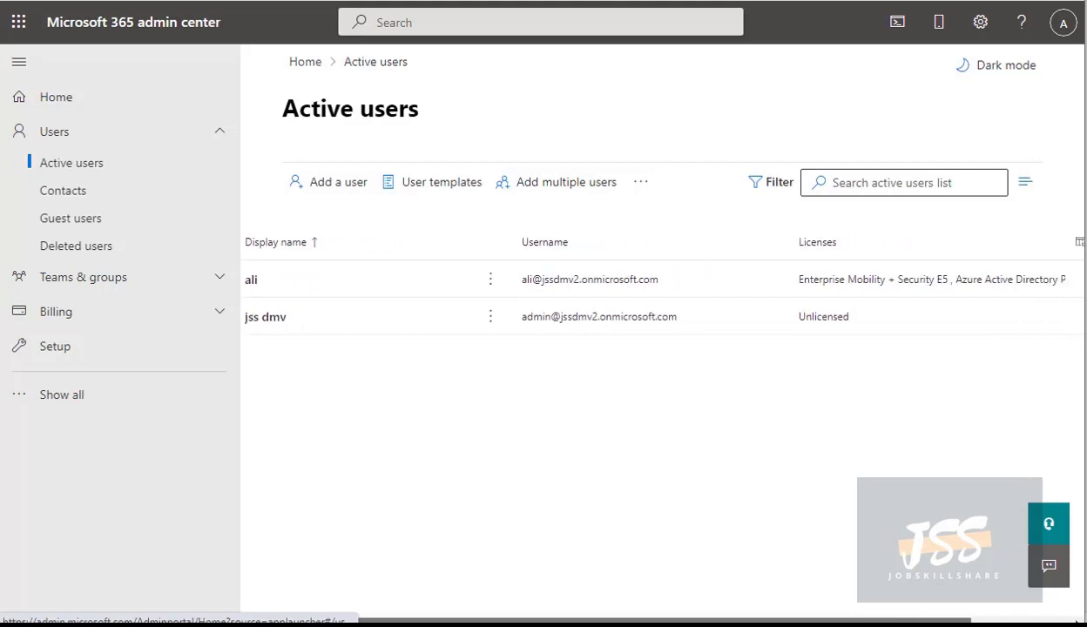
{"action": "scroll", "coordinate": [662, 297], "scroll_direction": "left", "scroll_amount": 5}
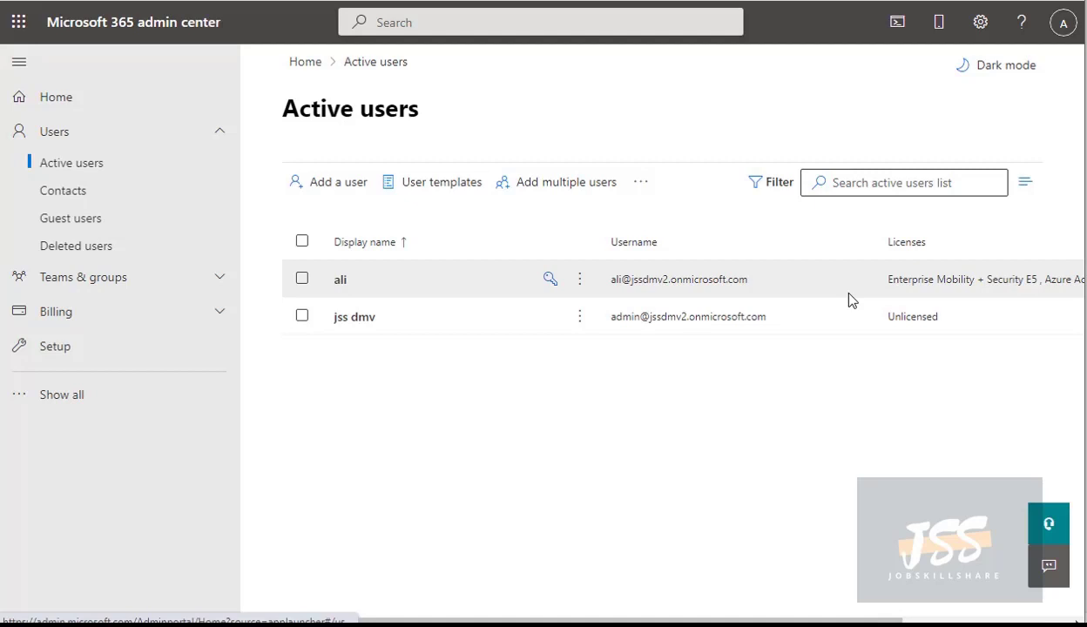
- Browse the Contacts, Guest users and Deleted users pages in turn
{"action": "left_click", "coordinate": [69, 200]}
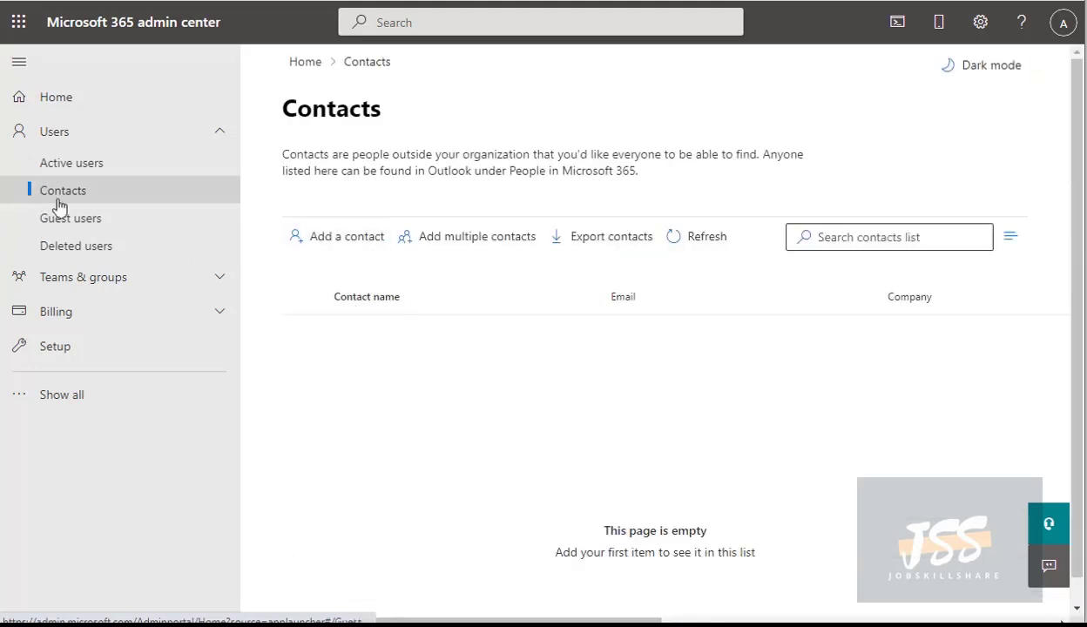
{"action": "left_click", "coordinate": [39, 229]}
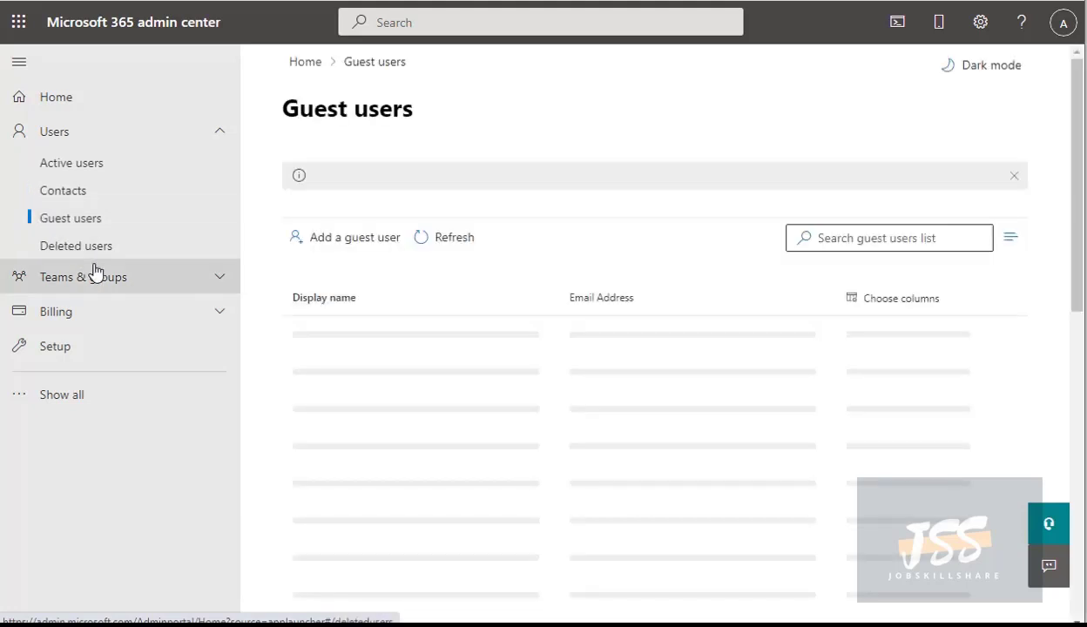
{"action": "left_click", "coordinate": [94, 251]}
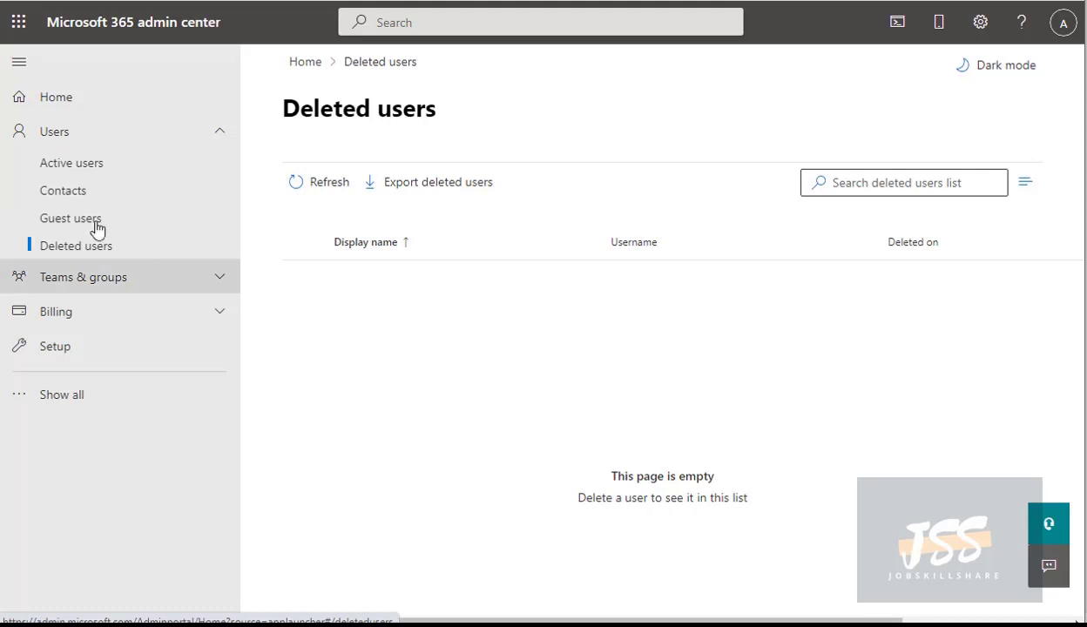
- Return to Active users and open, then dismiss, the second user's More actions menu
{"action": "left_click", "coordinate": [94, 166]}
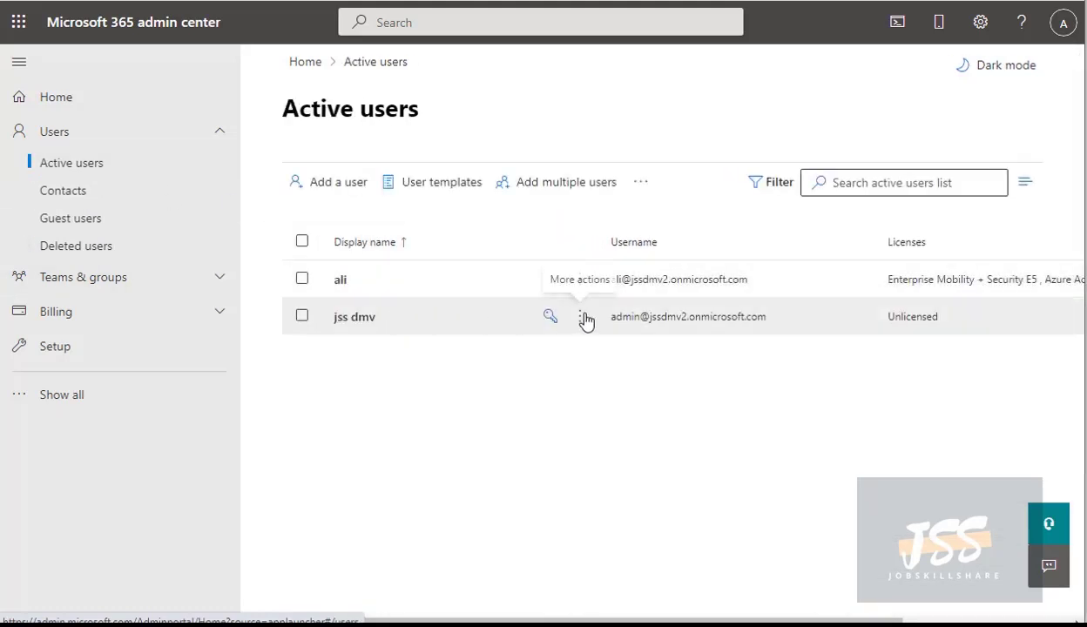
{"action": "left_click", "coordinate": [579, 317]}
{"action": "left_click", "coordinate": [626, 439]}
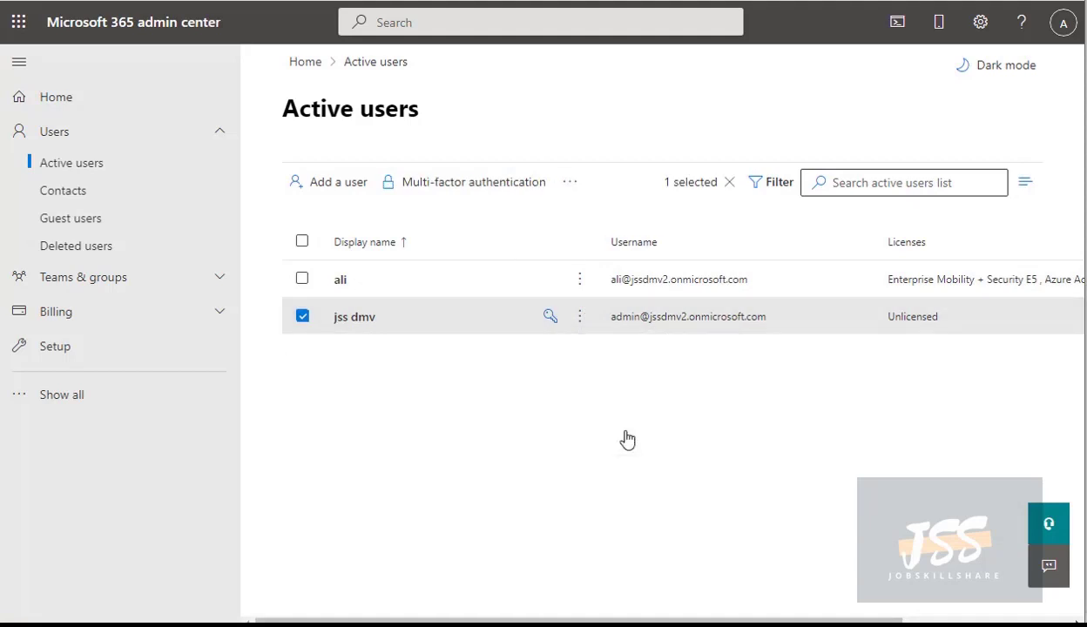
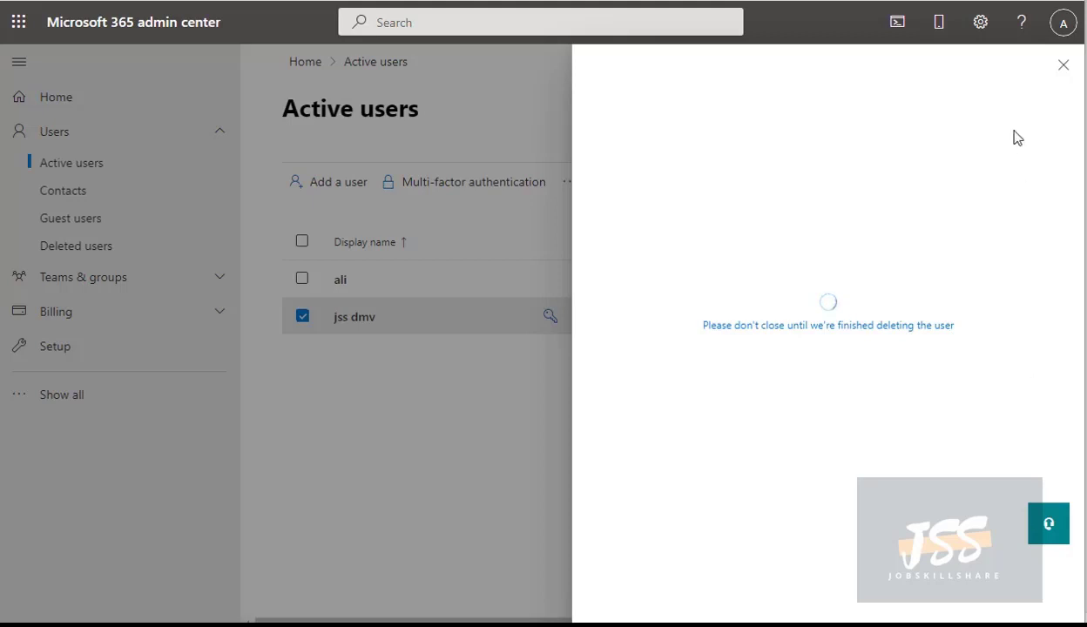
- Close the deletion panel, go to Deleted users and select the just-removed account
{"action": "left_click", "coordinate": [1062, 66]}
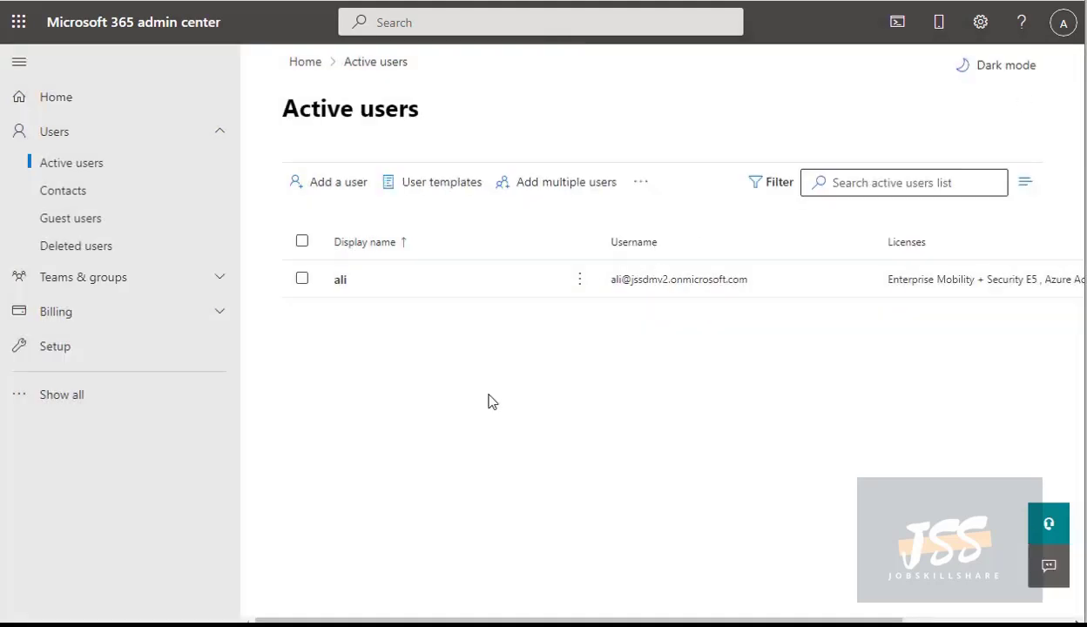
{"action": "left_click", "coordinate": [79, 257]}
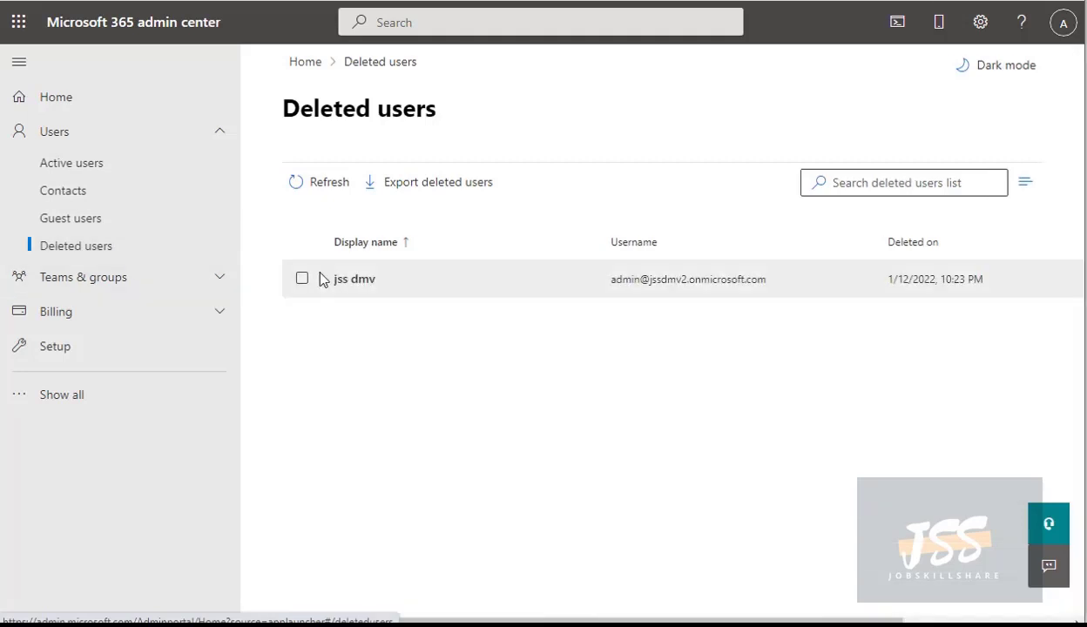
{"action": "left_click", "coordinate": [301, 280]}
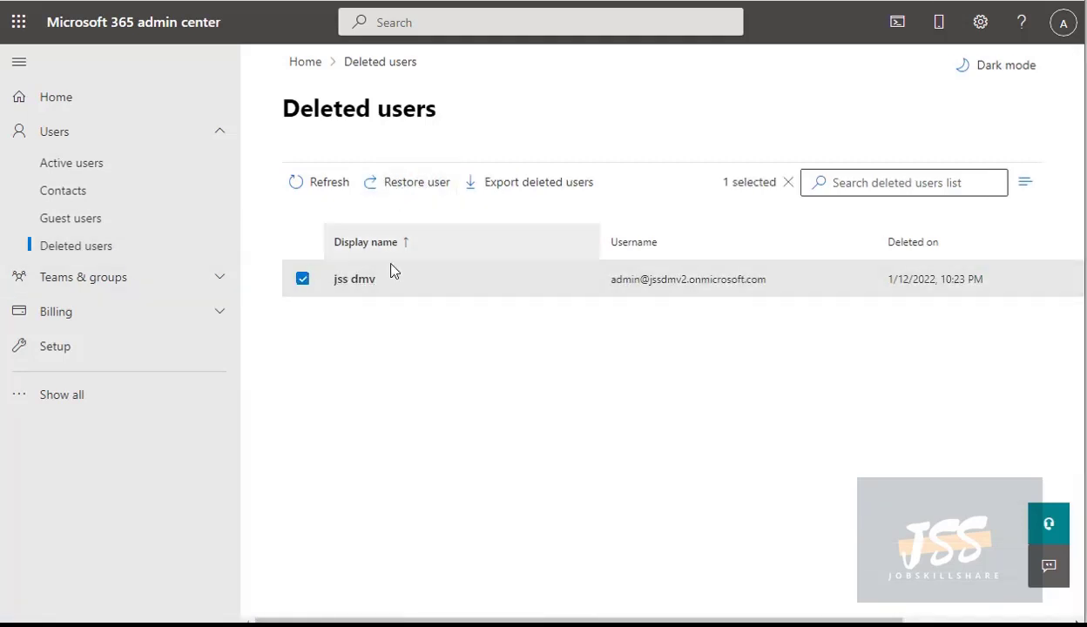
- Restore the selected account with a self-chosen password, declining Chrome's offer to save it
{"action": "left_click", "coordinate": [421, 186]}
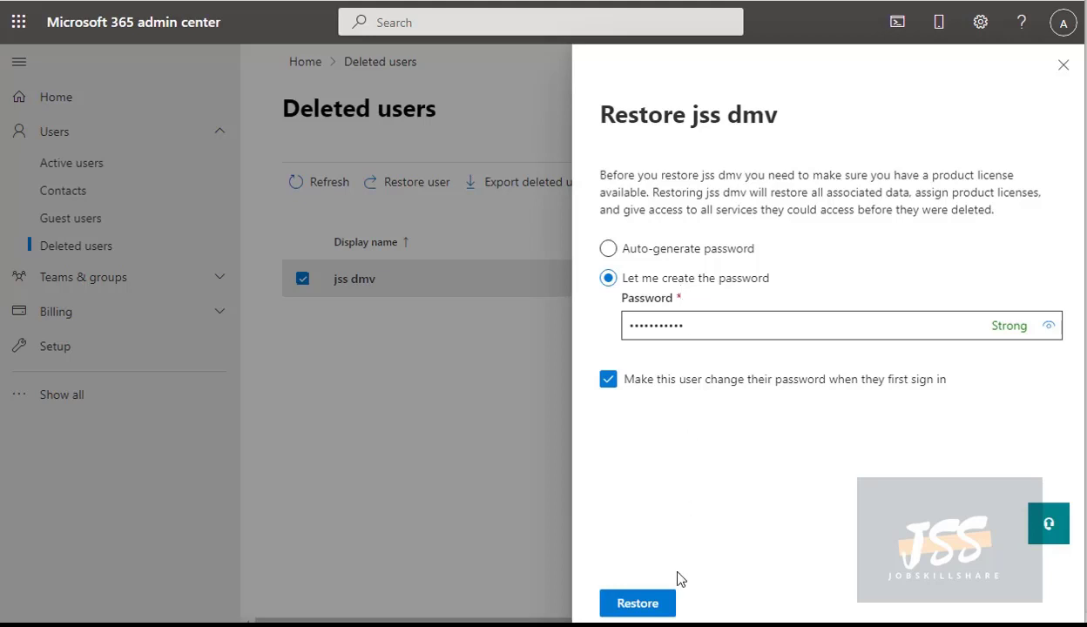
{"action": "left_click", "coordinate": [662, 601]}
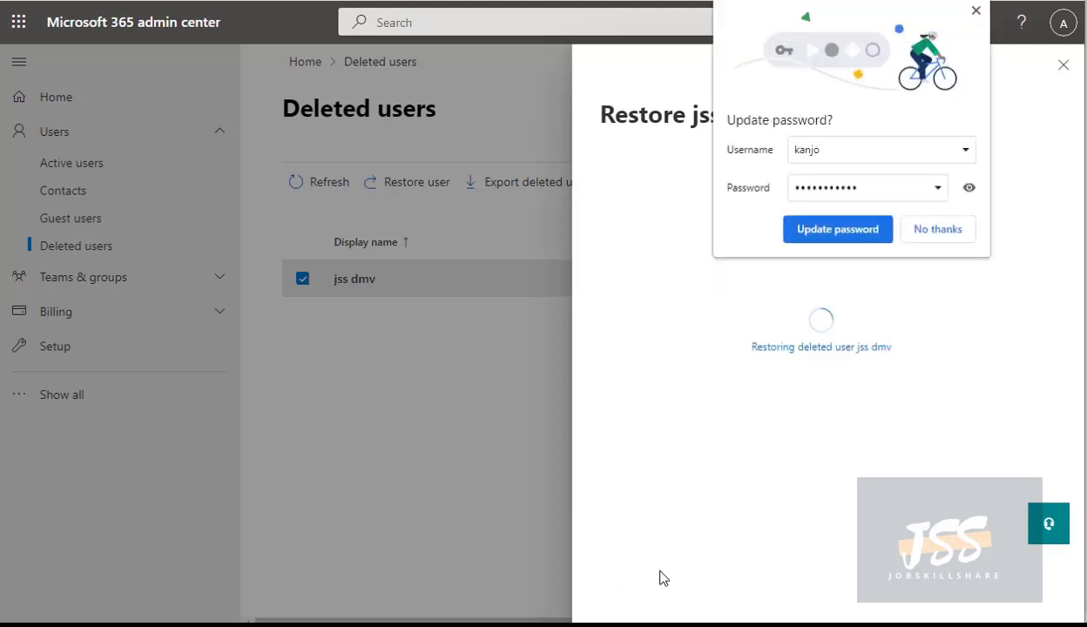
{"action": "left_click", "coordinate": [925, 231]}
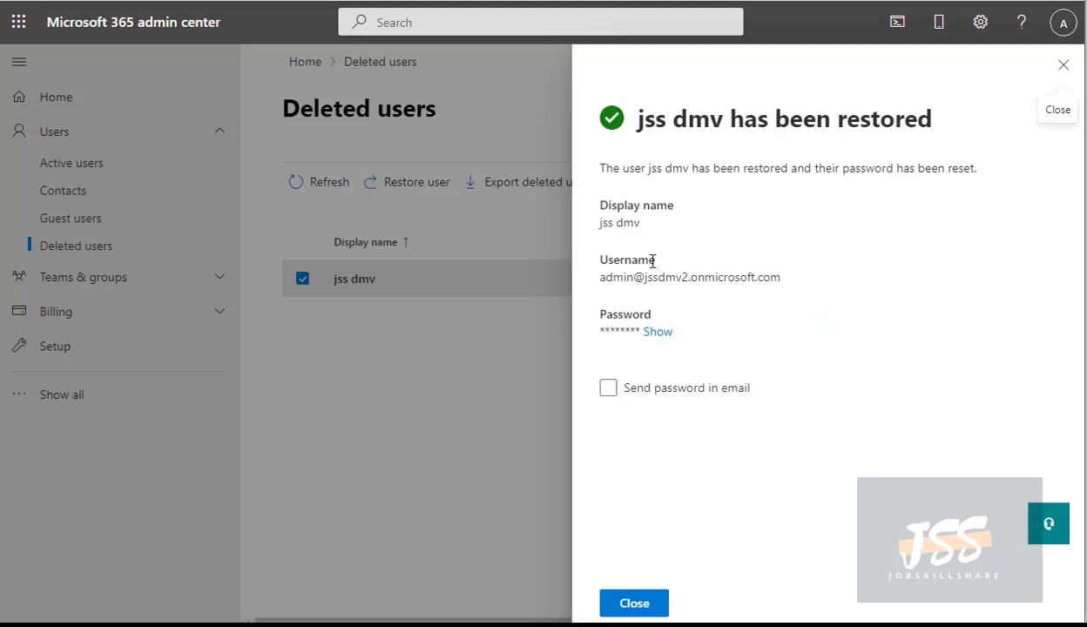
{"action": "left_click", "coordinate": [658, 607]}
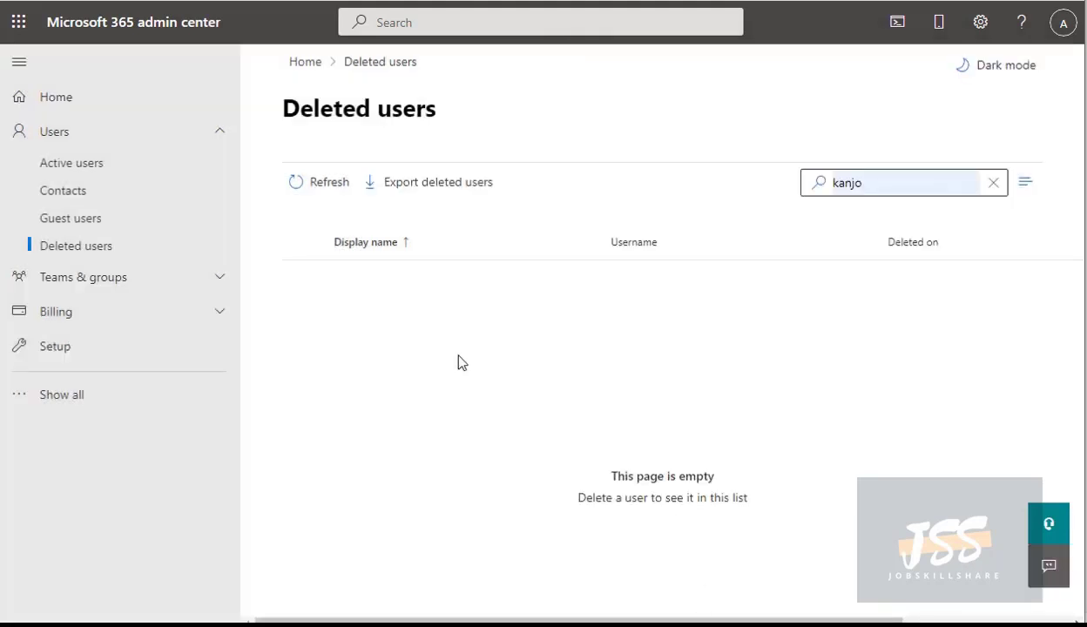
- Return to Active users, then show all navigation sections and expand the Health group
{"action": "left_click", "coordinate": [102, 175]}
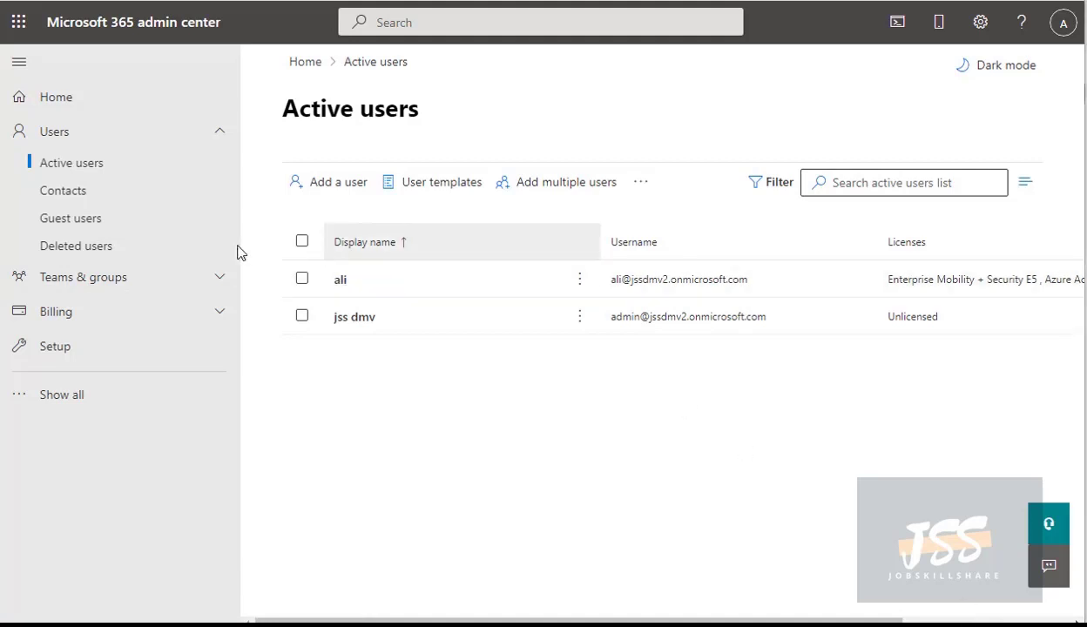
{"action": "left_click", "coordinate": [108, 407]}
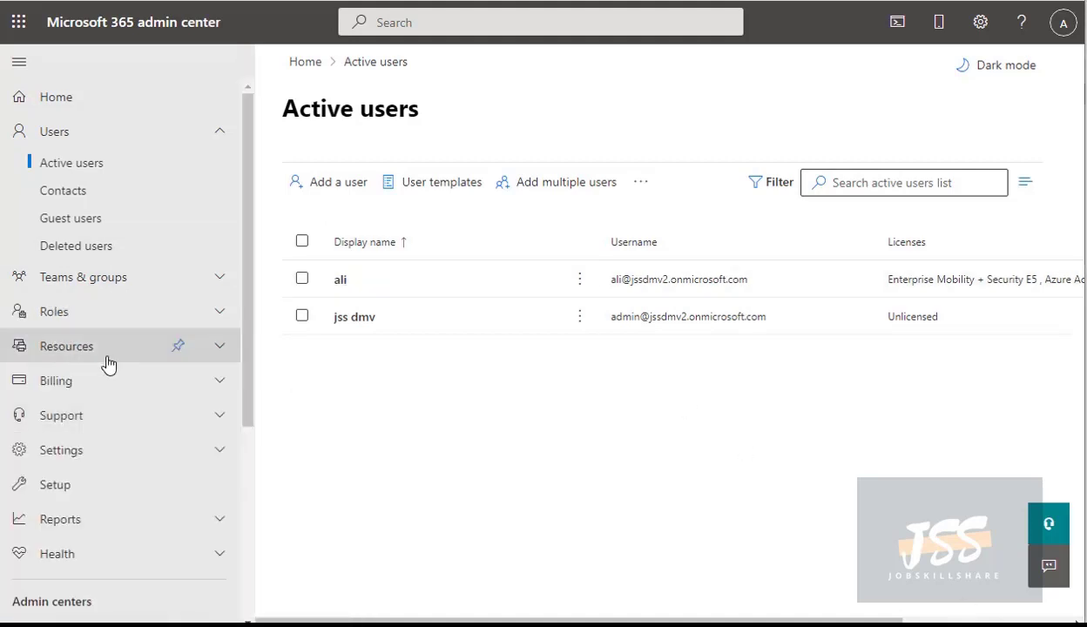
{"action": "scroll", "coordinate": [105, 348], "scroll_direction": "down", "scroll_amount": 4}
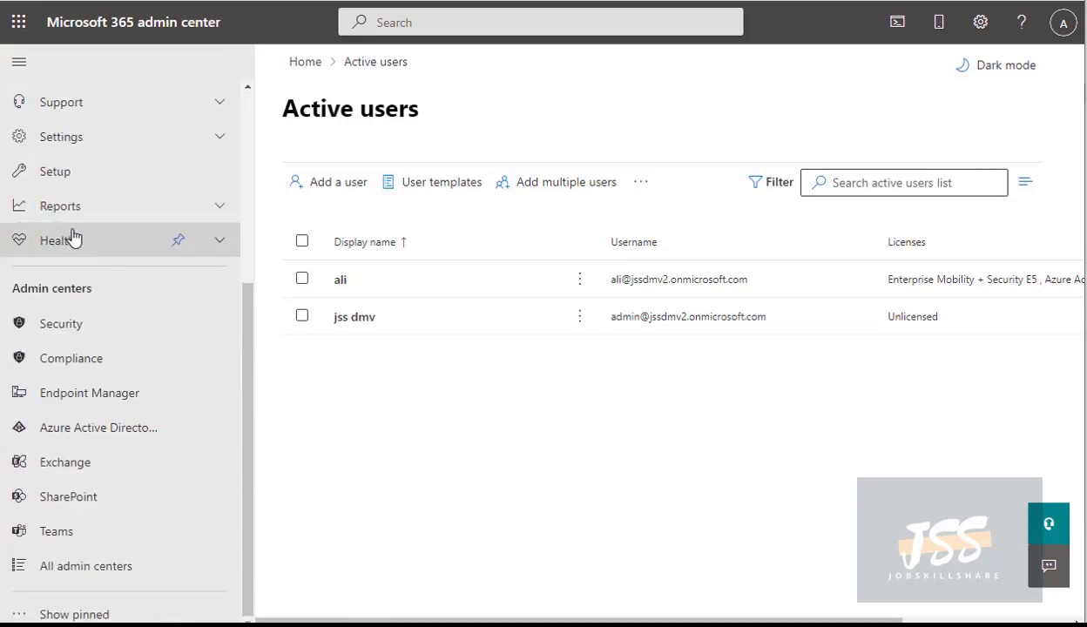
{"action": "scroll", "coordinate": [107, 216], "scroll_direction": "up", "scroll_amount": 3}
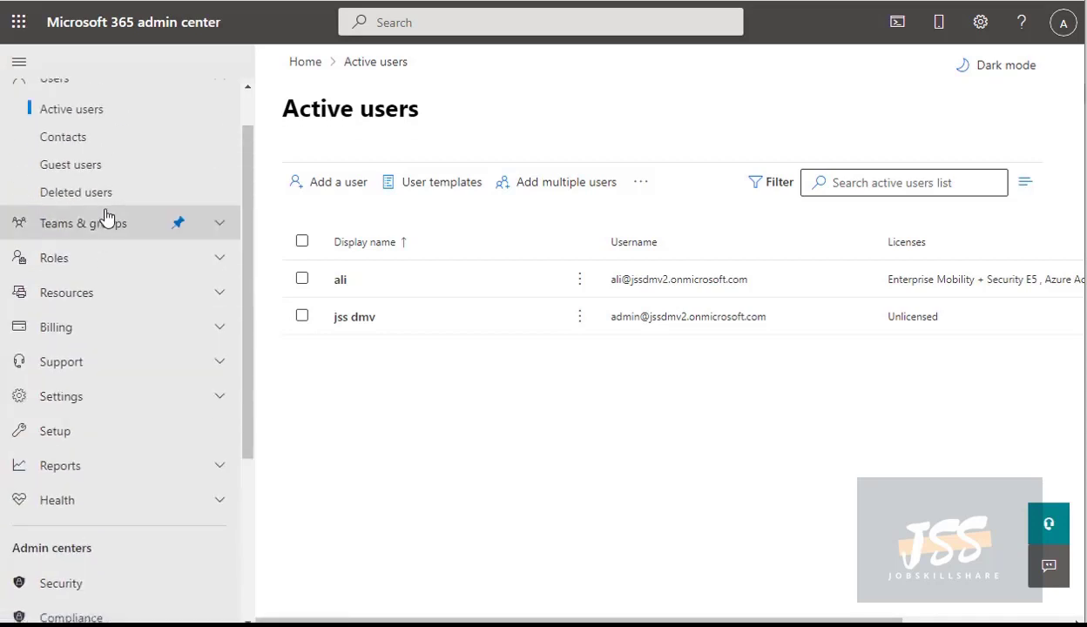
{"action": "scroll", "coordinate": [106, 216], "scroll_direction": "down", "scroll_amount": 3}
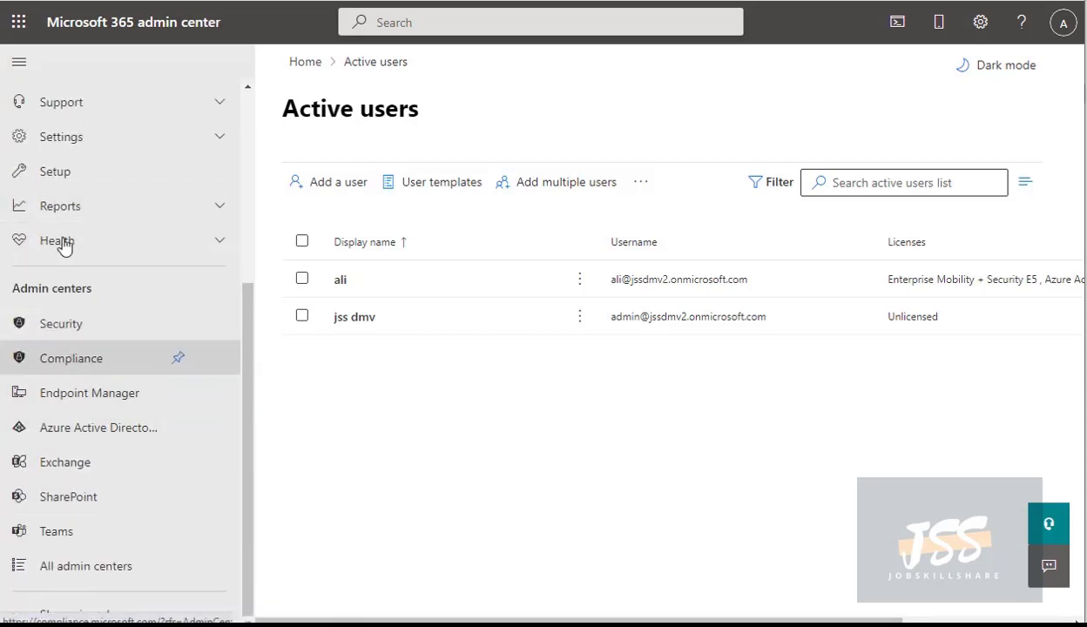
{"action": "left_click", "coordinate": [222, 243]}
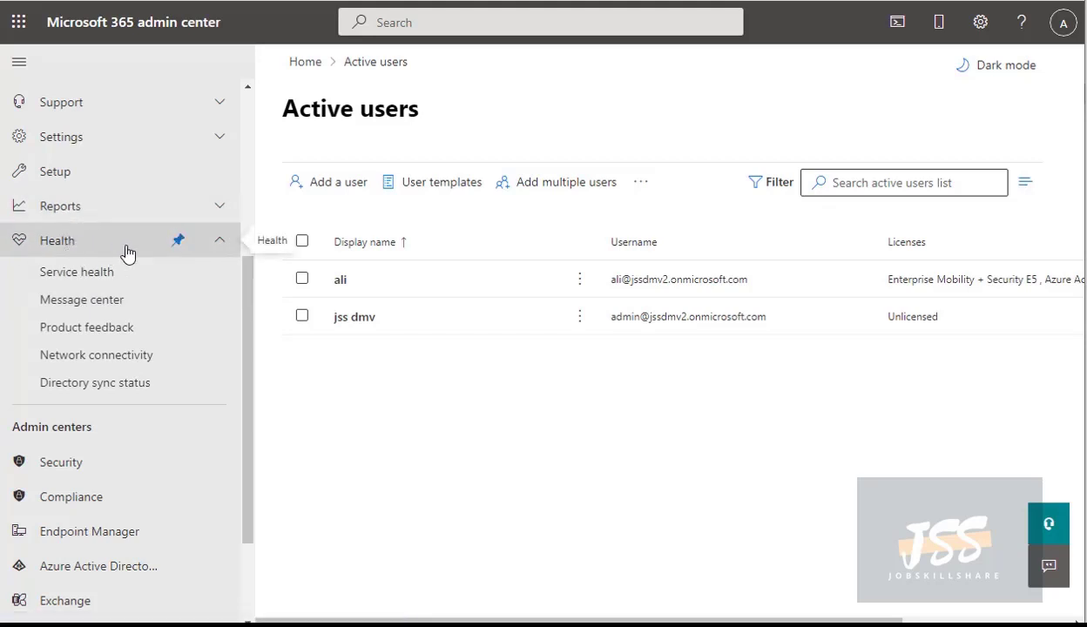
- Browse the 195 announced changes in the Message center Inbox, then go to Service health
{"action": "left_click", "coordinate": [102, 309]}
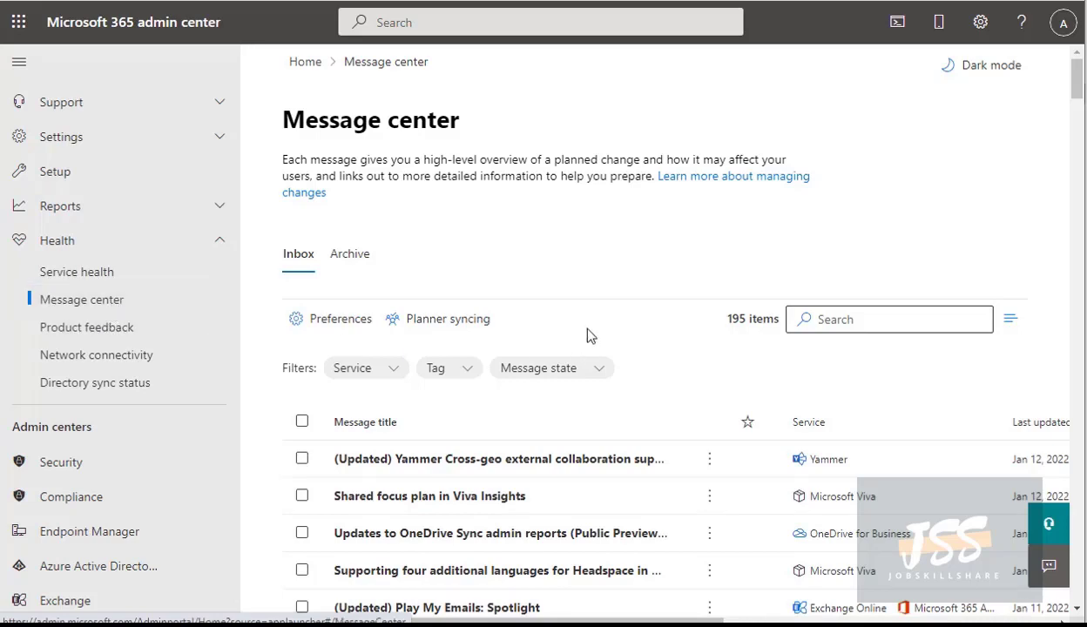
{"action": "scroll", "coordinate": [577, 290], "scroll_direction": "down", "scroll_amount": 3}
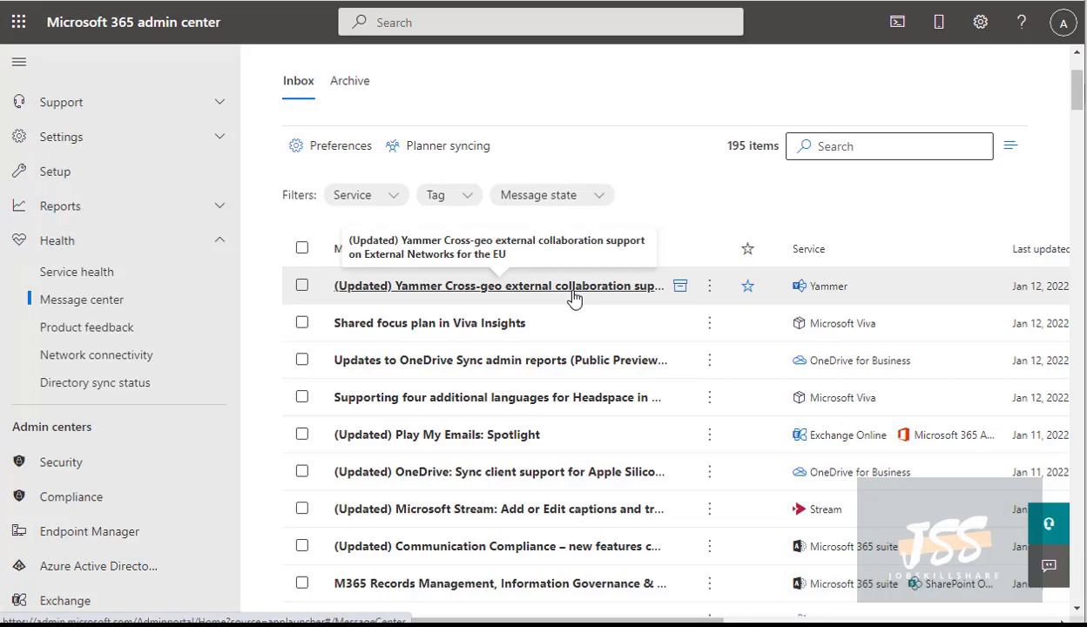
{"action": "scroll", "coordinate": [574, 298], "scroll_direction": "down", "scroll_amount": 4}
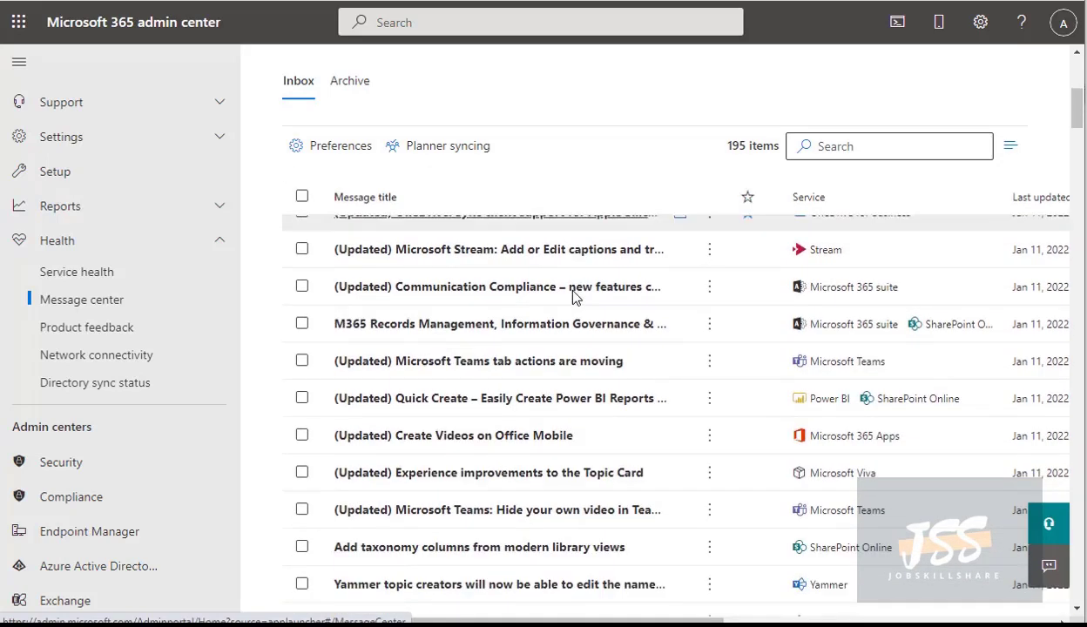
{"action": "scroll", "coordinate": [573, 298], "scroll_direction": "down", "scroll_amount": 3}
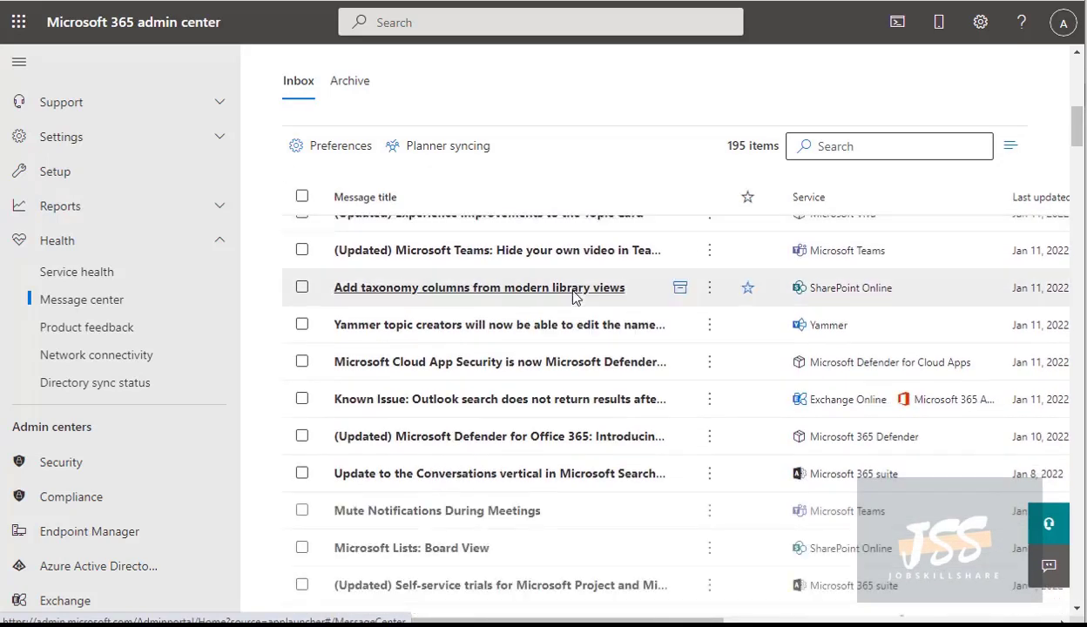
{"action": "scroll", "coordinate": [573, 298], "scroll_direction": "down", "scroll_amount": 2}
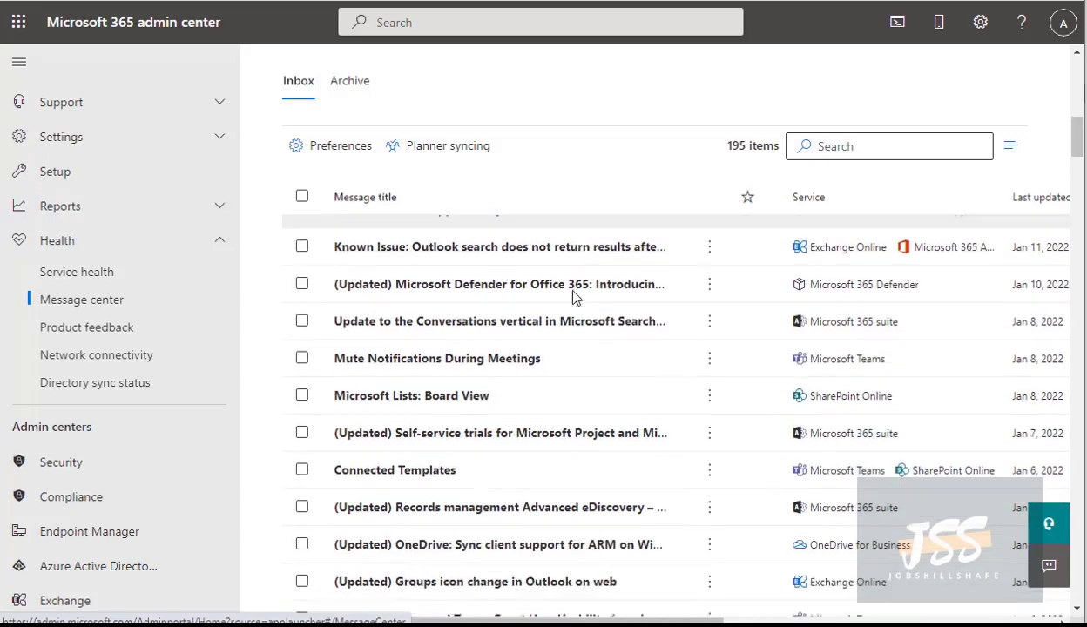
{"action": "scroll", "coordinate": [573, 298], "scroll_direction": "down", "scroll_amount": 2}
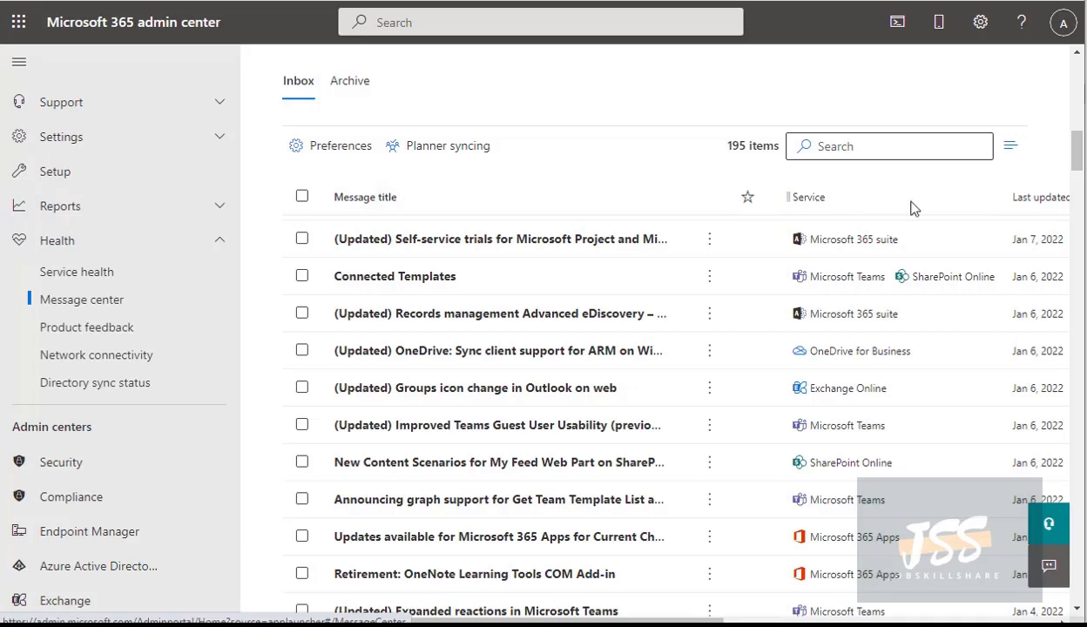
{"action": "scroll", "coordinate": [1078, 150], "scroll_direction": "up", "scroll_amount": 10}
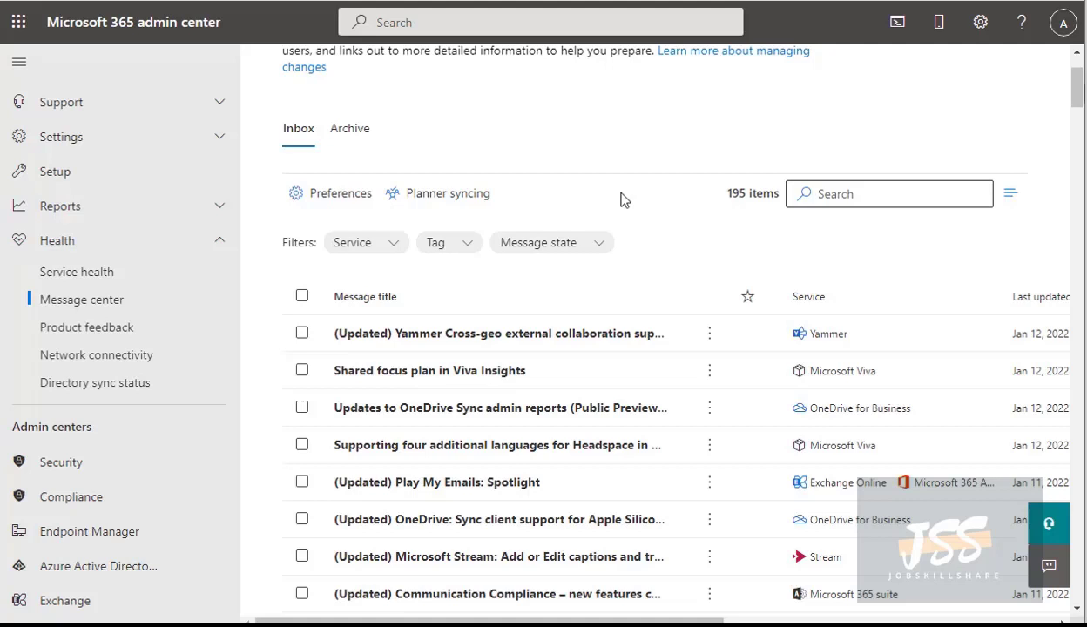
{"action": "left_click", "coordinate": [57, 275]}
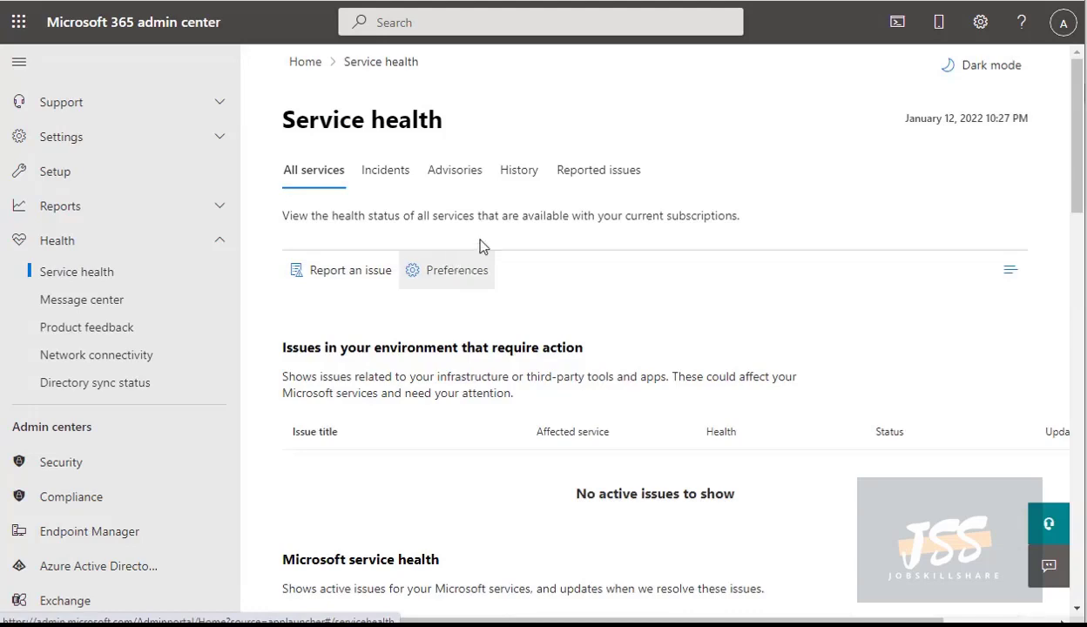
- Scroll through Microsoft service health, noting Exchange Online's 3 advisories amid otherwise Healthy services
{"action": "scroll", "coordinate": [482, 246], "scroll_direction": "down", "scroll_amount": 4}
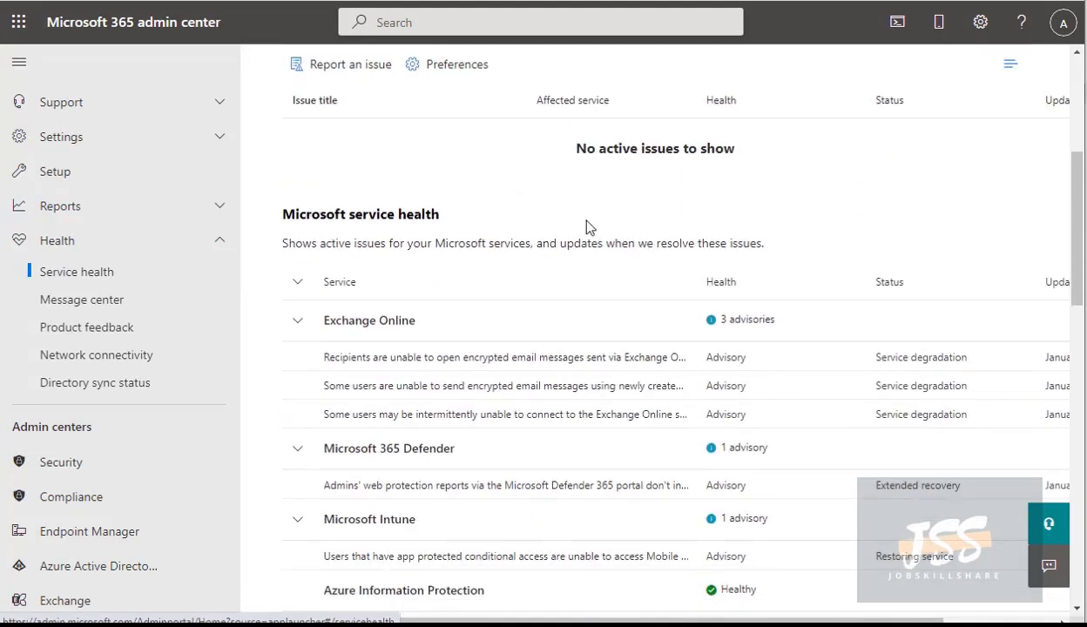
{"action": "scroll", "coordinate": [586, 226], "scroll_direction": "up", "scroll_amount": 1}
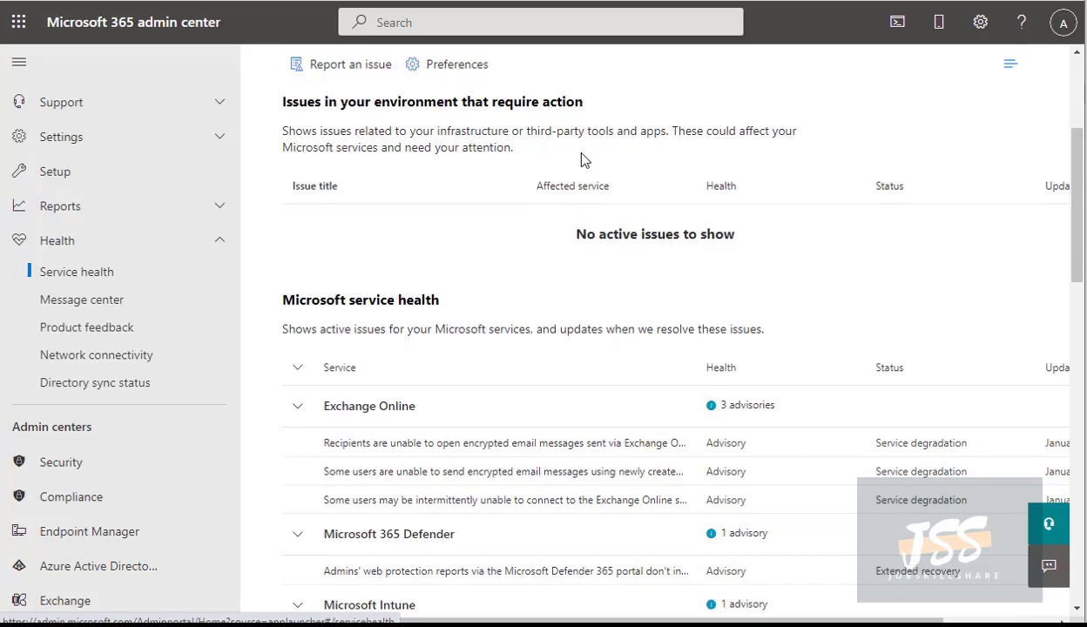
{"action": "scroll", "coordinate": [582, 157], "scroll_direction": "up", "scroll_amount": 1}
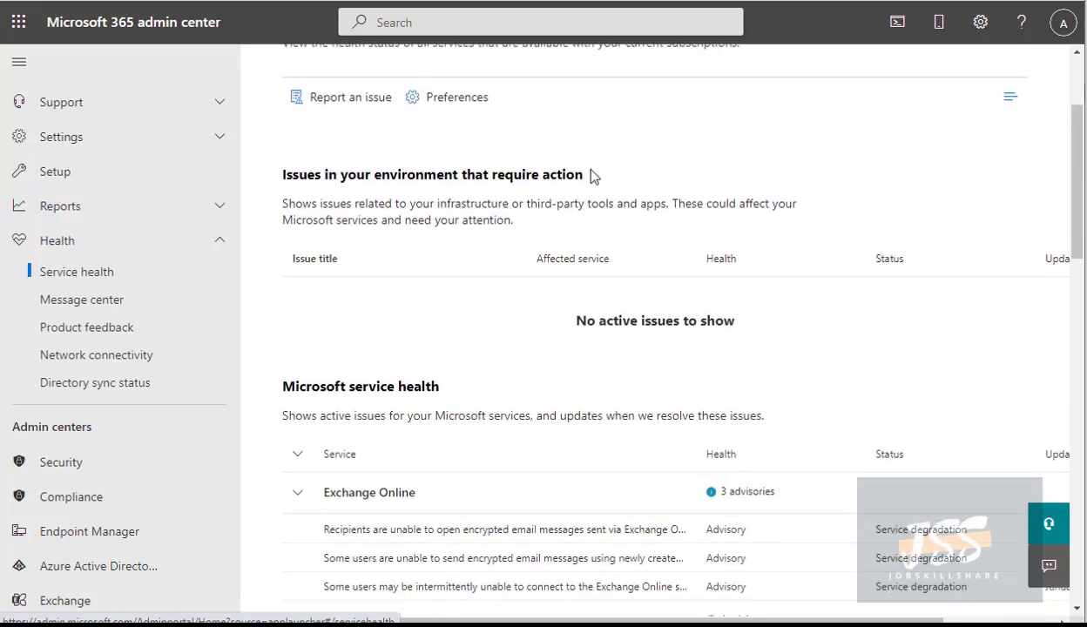
{"action": "scroll", "coordinate": [591, 176], "scroll_direction": "up", "scroll_amount": 2}
{"action": "scroll", "coordinate": [602, 174], "scroll_direction": "down", "scroll_amount": 4}
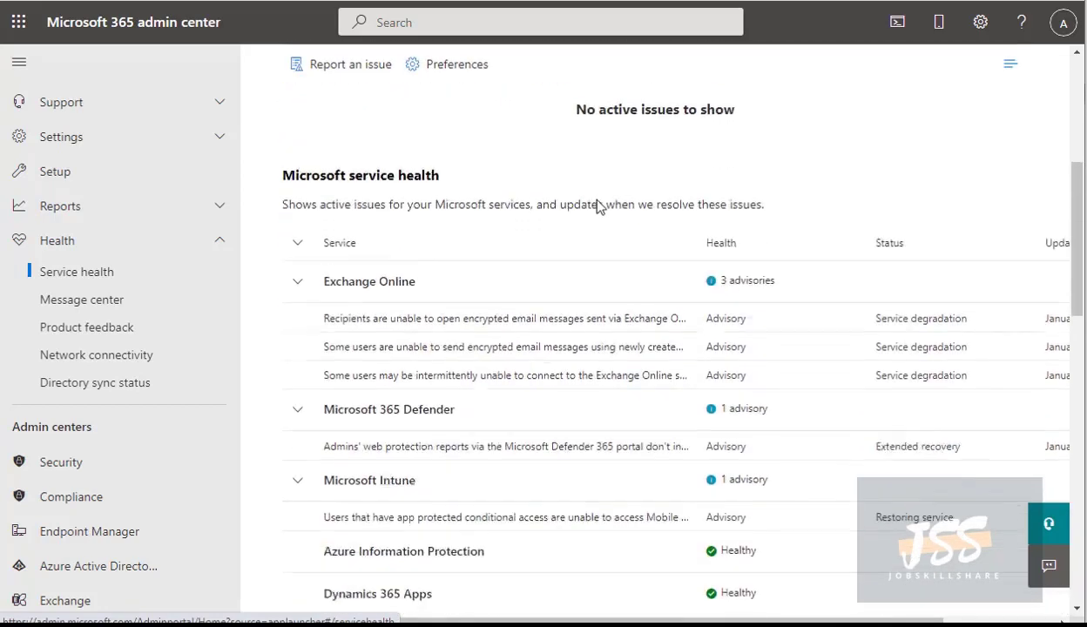
{"action": "scroll", "coordinate": [557, 218], "scroll_direction": "down", "scroll_amount": 3}
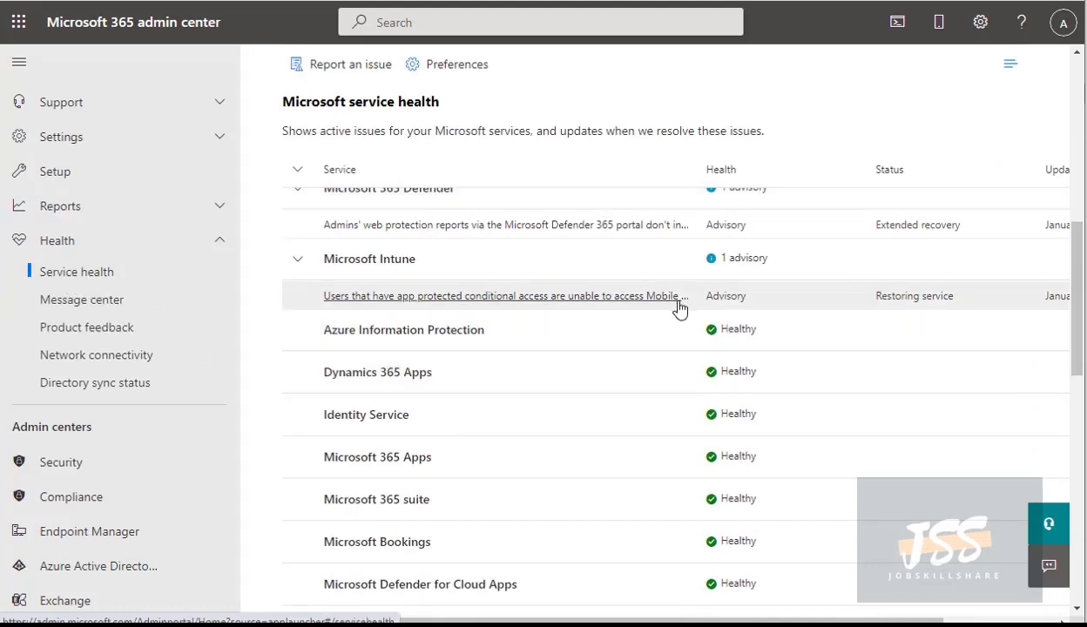
{"action": "scroll", "coordinate": [662, 287], "scroll_direction": "up", "scroll_amount": 1}
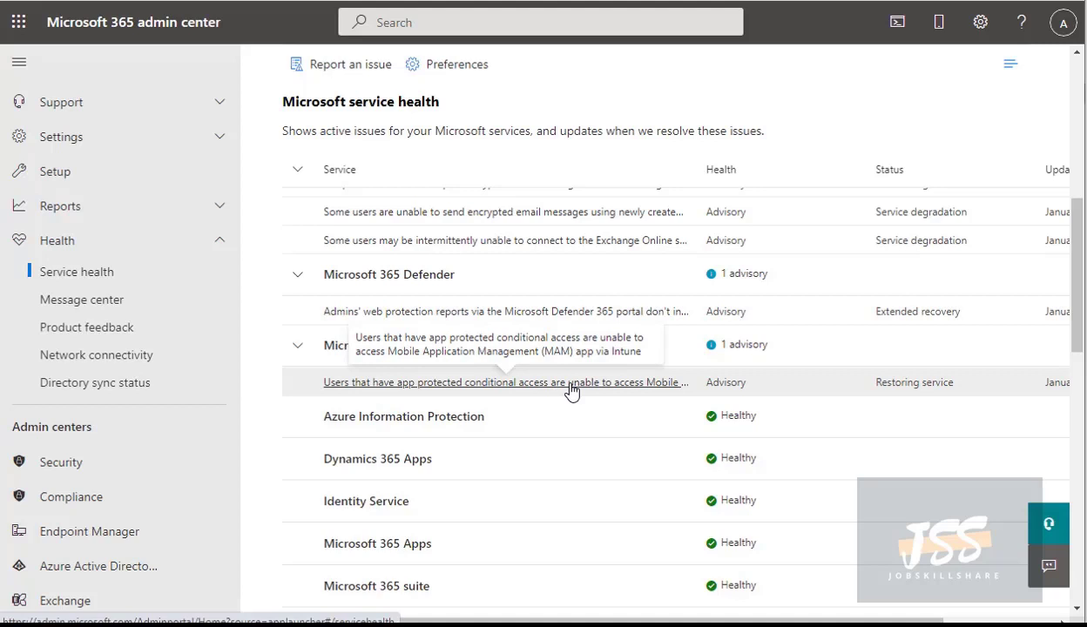
{"action": "scroll", "coordinate": [507, 321], "scroll_direction": "down", "scroll_amount": 3}
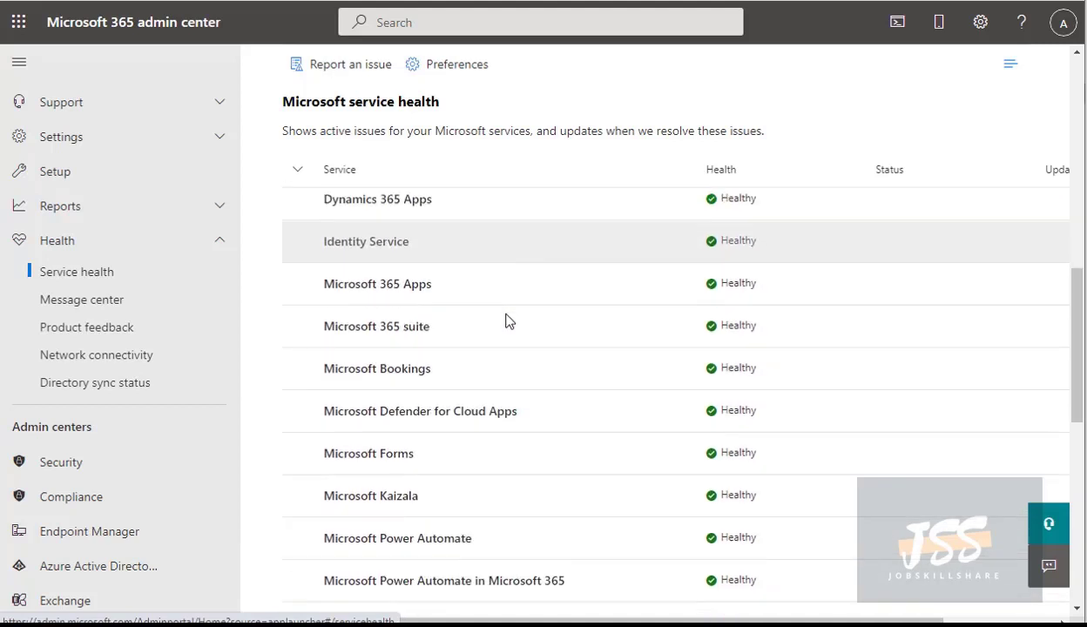
{"action": "scroll", "coordinate": [507, 321], "scroll_direction": "up", "scroll_amount": 2}
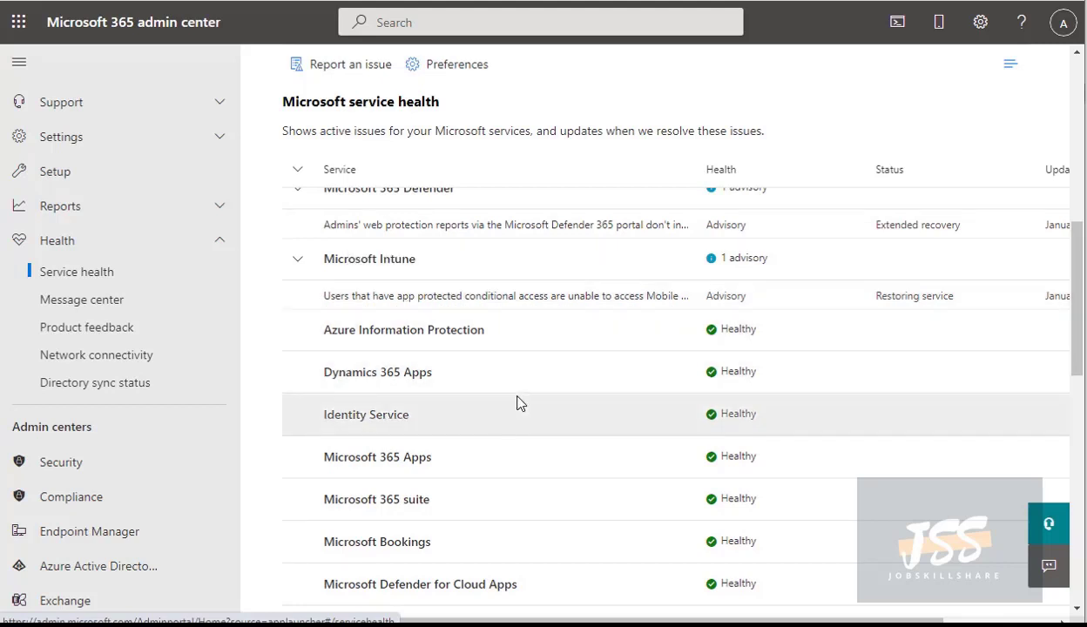
{"action": "scroll", "coordinate": [462, 417], "scroll_direction": "down", "scroll_amount": 1}
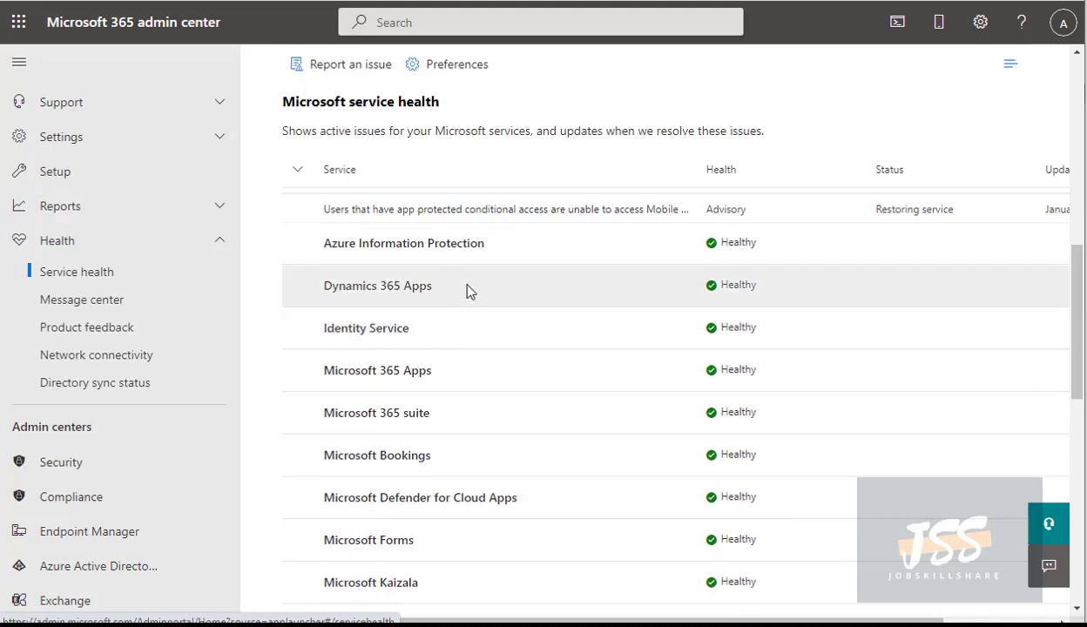
{"action": "scroll", "coordinate": [499, 302], "scroll_direction": "up", "scroll_amount": 1}
{"action": "scroll", "coordinate": [485, 243], "scroll_direction": "up", "scroll_amount": 2}
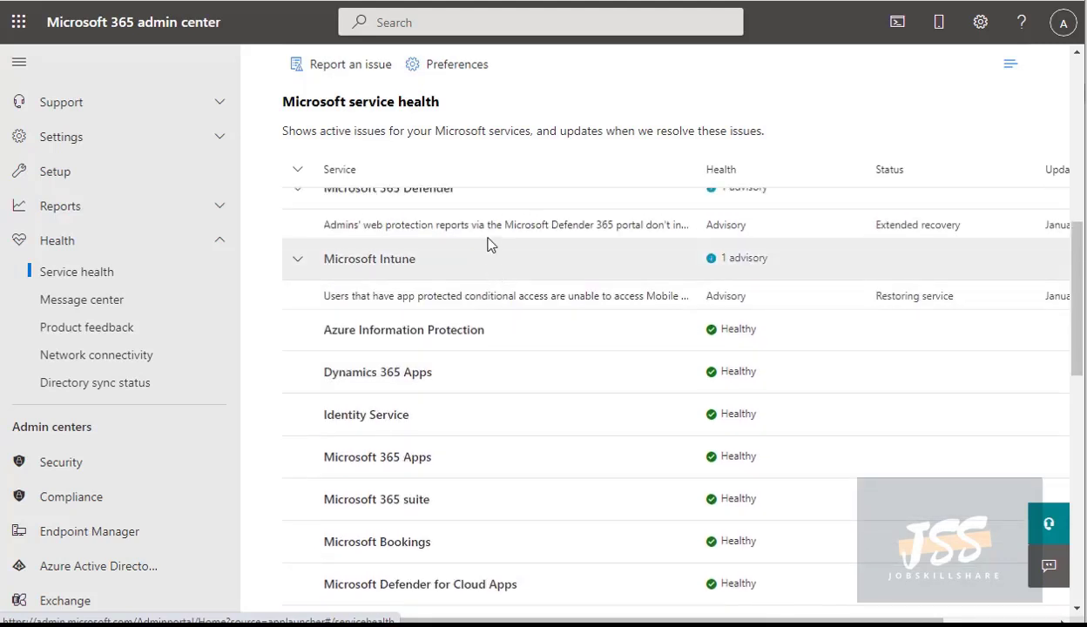
{"action": "scroll", "coordinate": [485, 272], "scroll_direction": "down", "scroll_amount": 3}
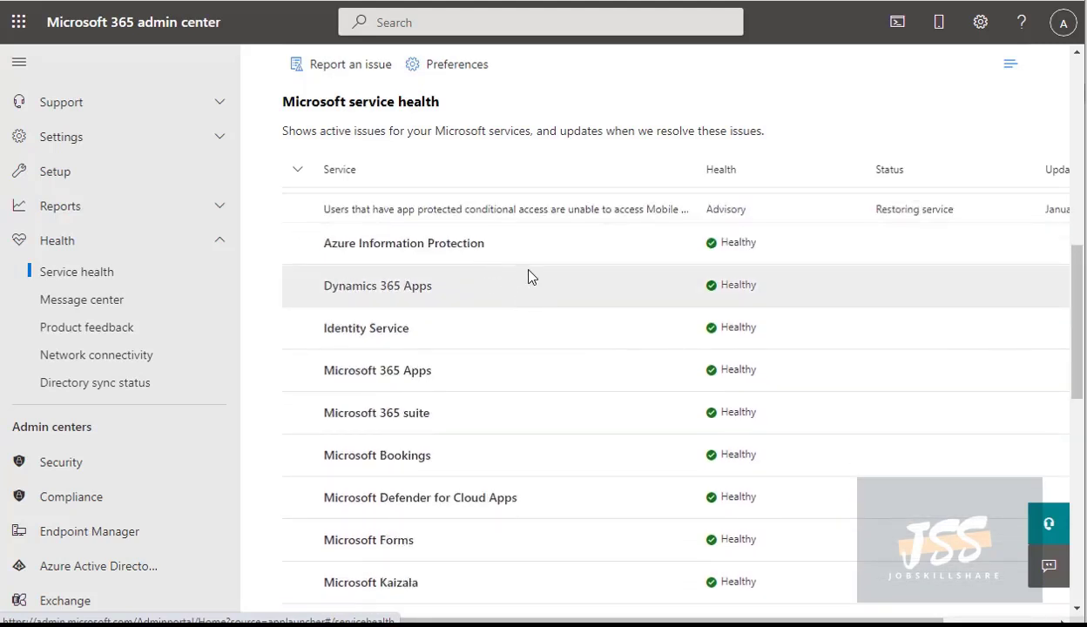
{"action": "scroll", "coordinate": [529, 276], "scroll_direction": "down", "scroll_amount": 5}
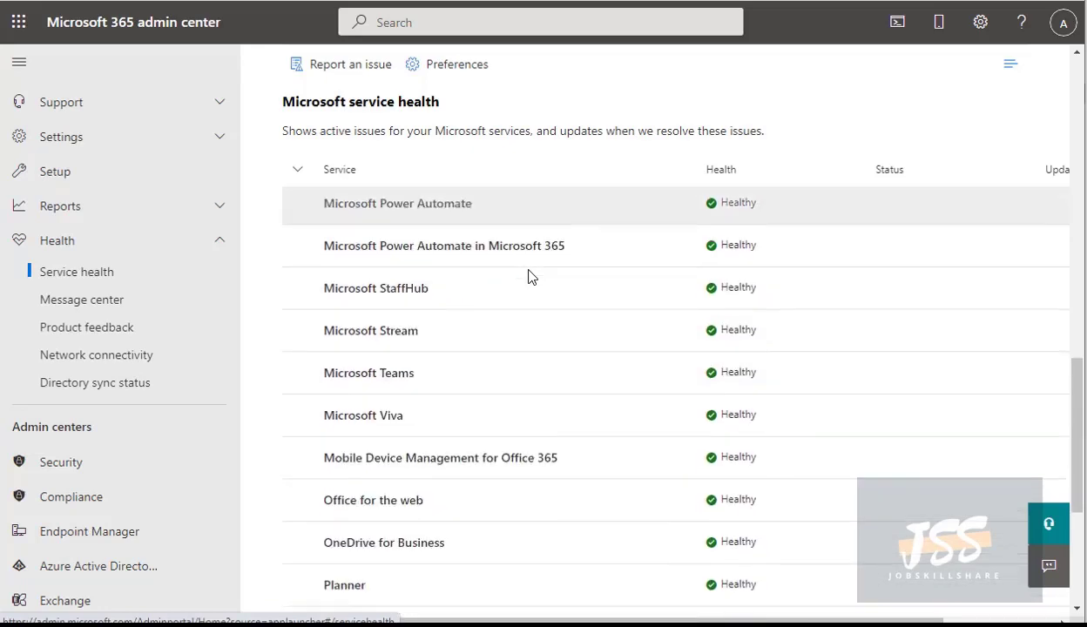
{"action": "scroll", "coordinate": [531, 275], "scroll_direction": "down", "scroll_amount": 4}
{"action": "scroll", "coordinate": [444, 375], "scroll_direction": "down", "scroll_amount": 3}
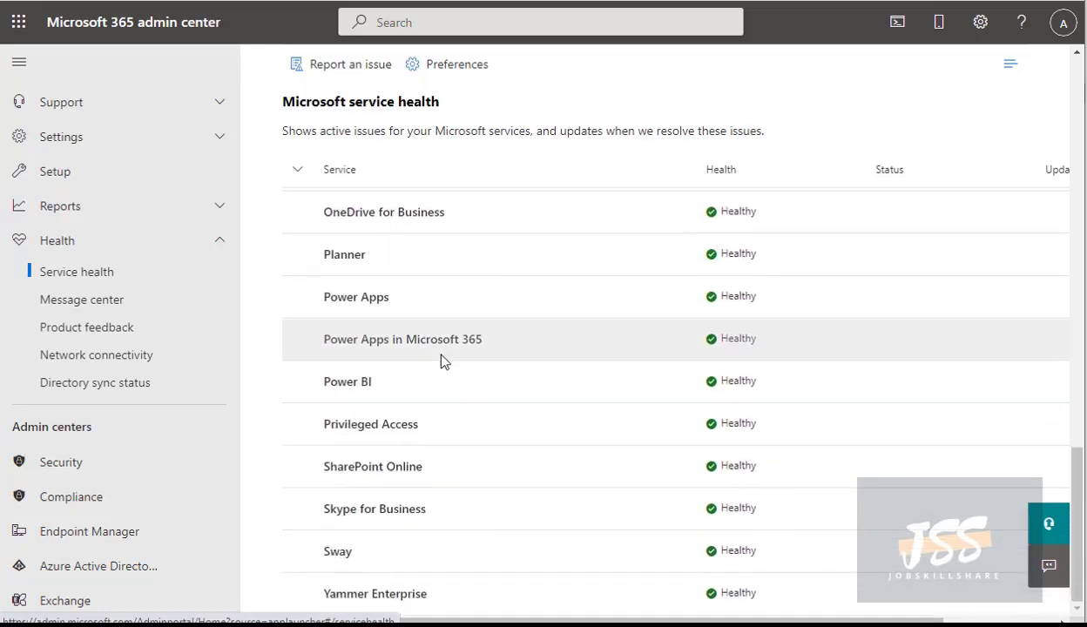
{"action": "scroll", "coordinate": [441, 316], "scroll_direction": "up", "scroll_amount": 10}
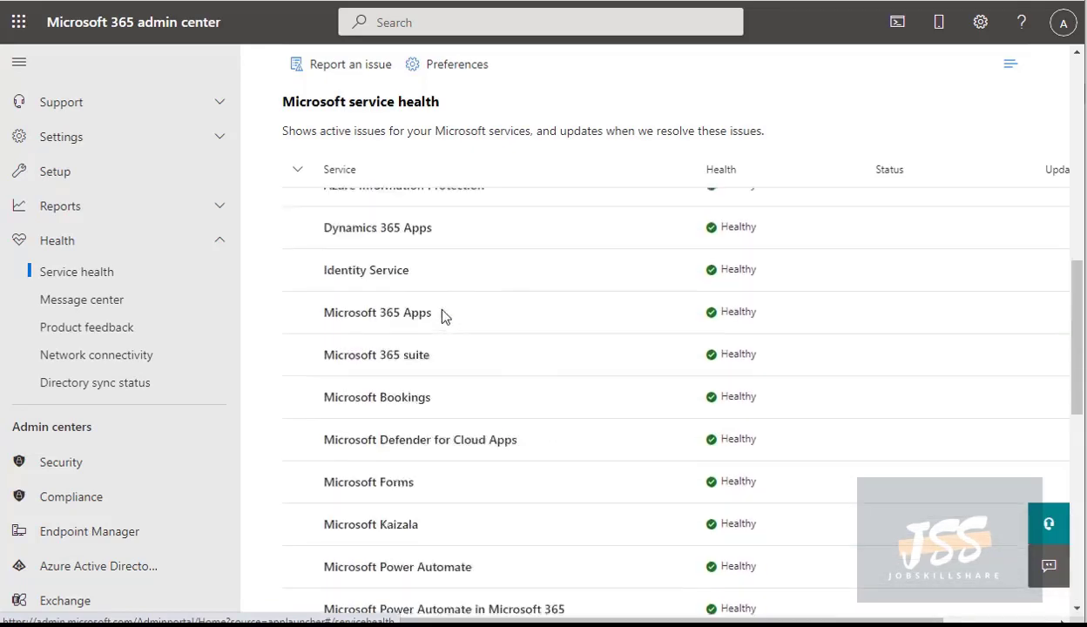
{"action": "scroll", "coordinate": [442, 315], "scroll_direction": "up", "scroll_amount": 1}
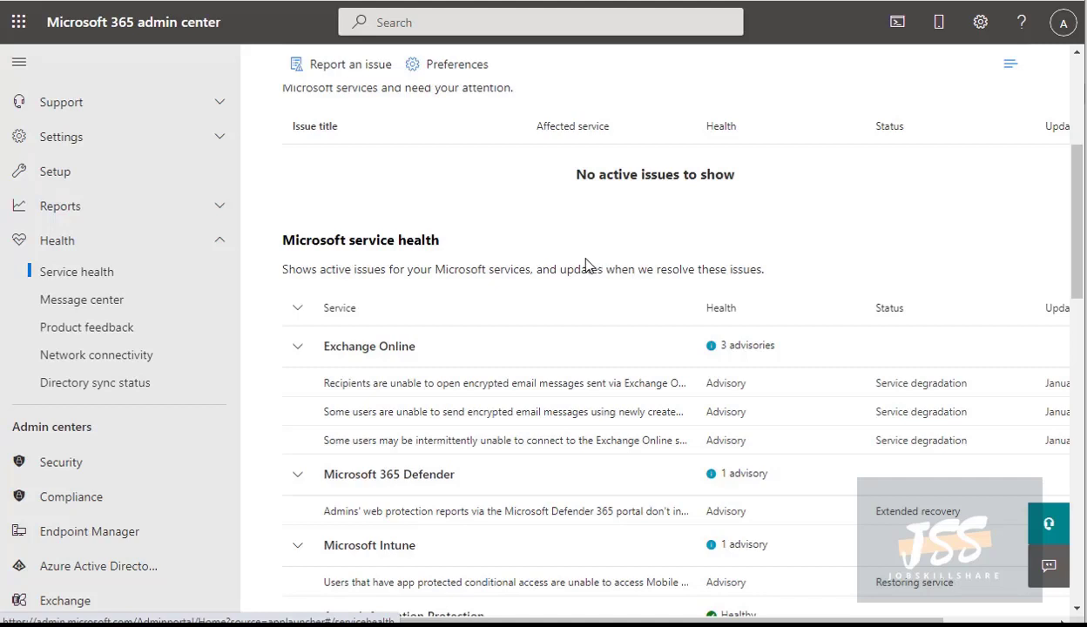
- Show Network connectivity's empty Locations list, answering No to the address-sharing prompt from Add location
{"action": "left_click", "coordinate": [91, 360]}
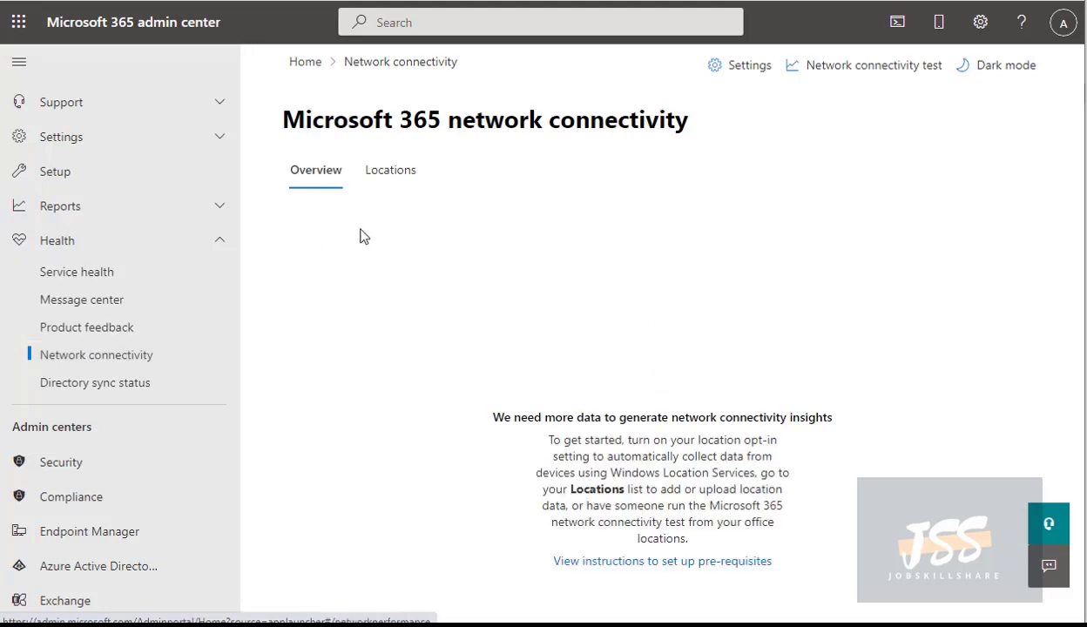
{"action": "left_click", "coordinate": [404, 174]}
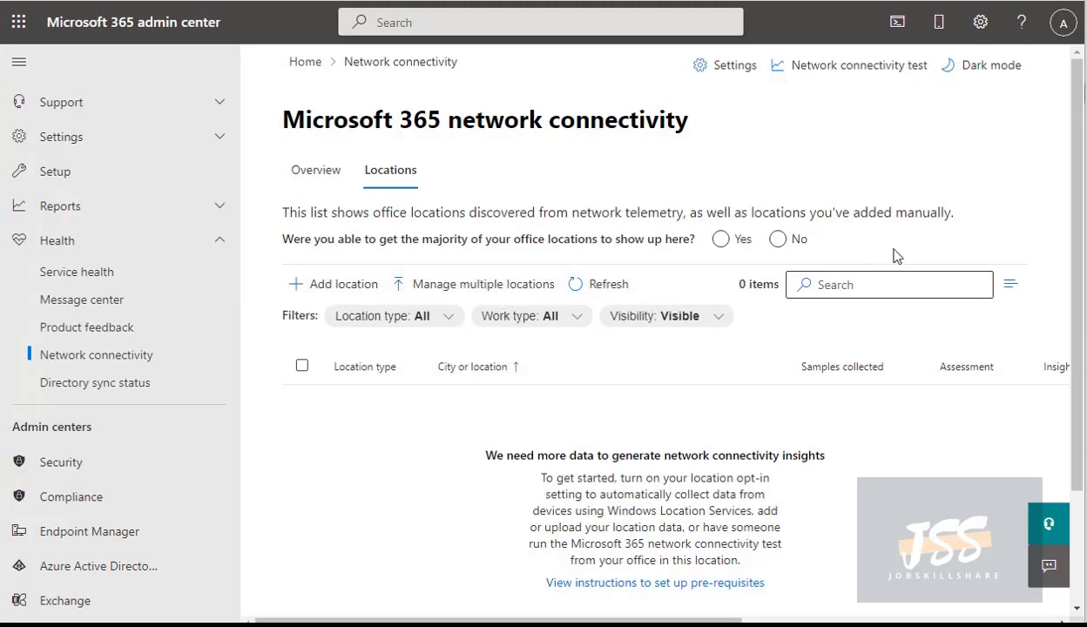
{"action": "left_click", "coordinate": [359, 291]}
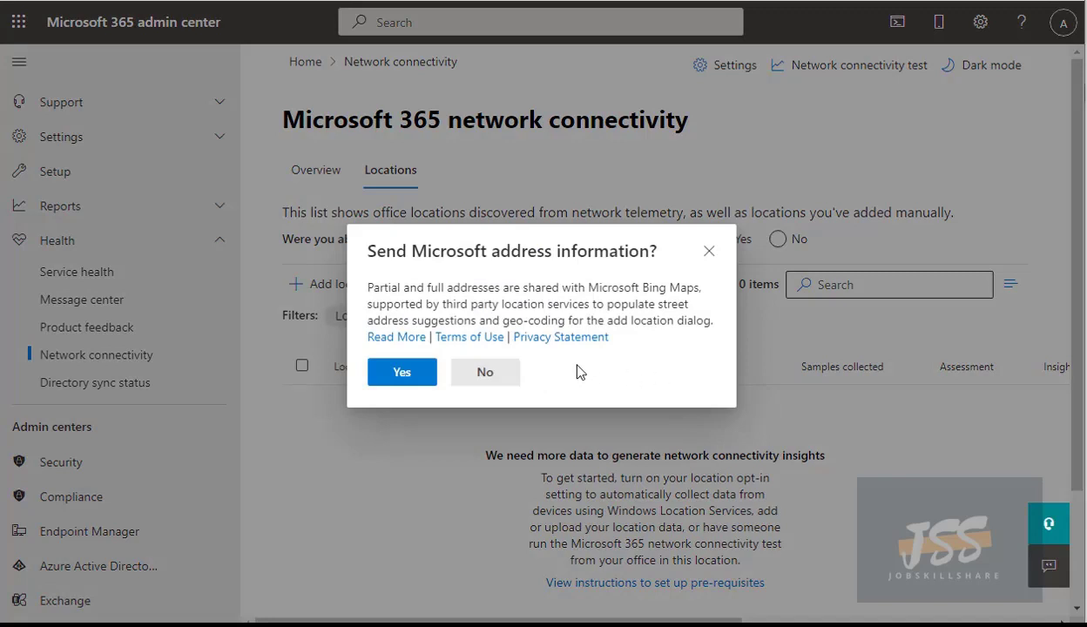
{"action": "left_click", "coordinate": [709, 252]}
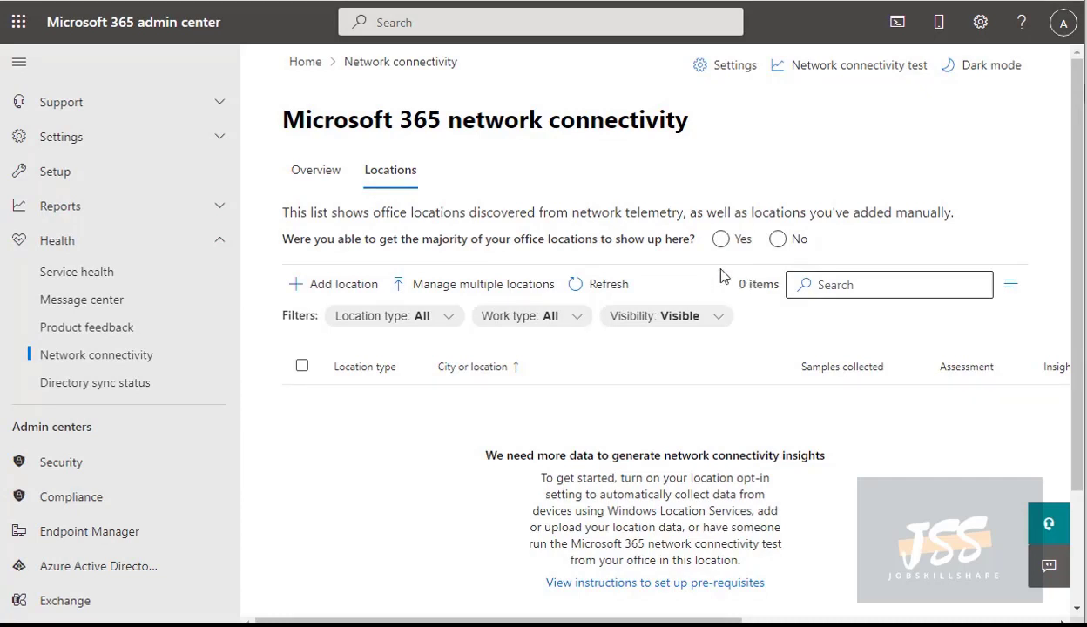
- Show Directory sync status, with sync On and last synced 203 days ago
{"action": "left_click", "coordinate": [140, 383]}
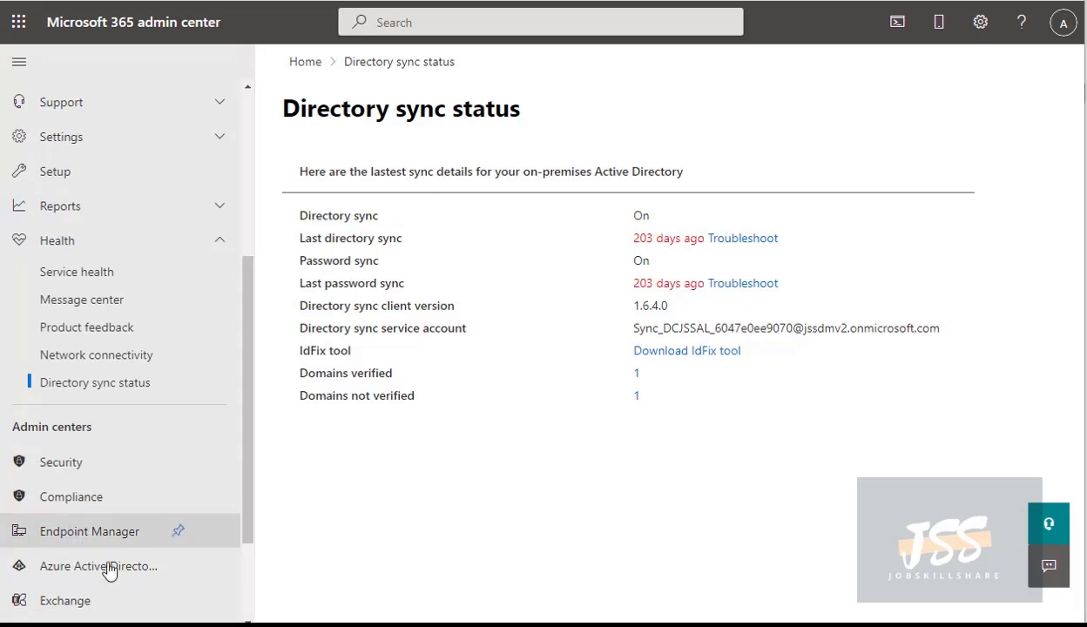
- Launch the classic Exchange admin center and scroll through its dashboard links and left navigation
{"action": "left_click", "coordinate": [104, 610]}
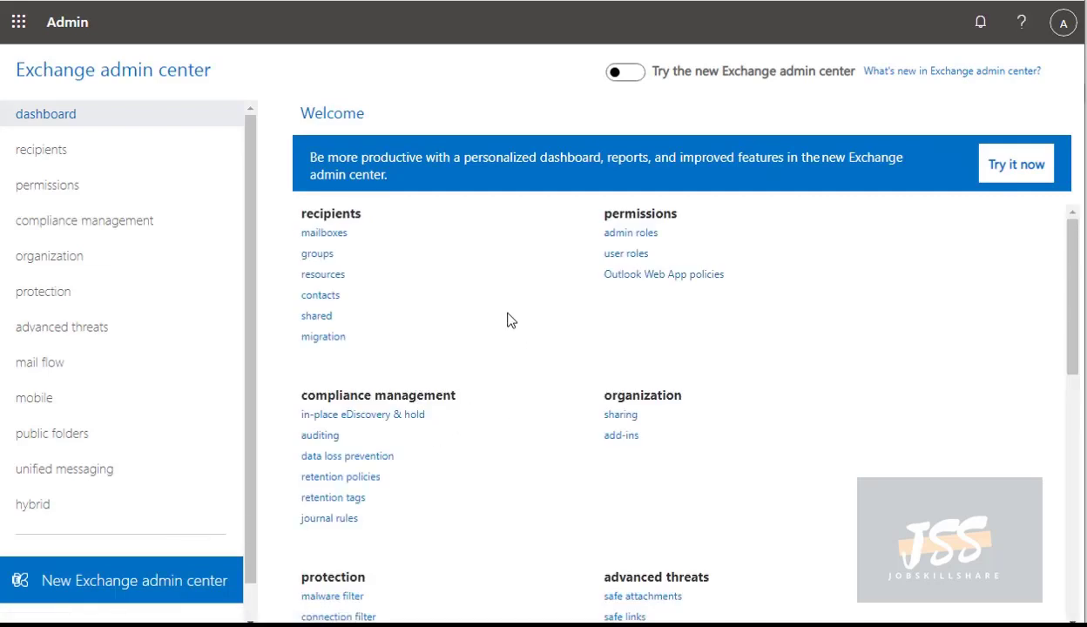
{"action": "scroll", "coordinate": [509, 320], "scroll_direction": "down", "scroll_amount": 1}
{"action": "scroll", "coordinate": [509, 320], "scroll_direction": "down", "scroll_amount": 1}
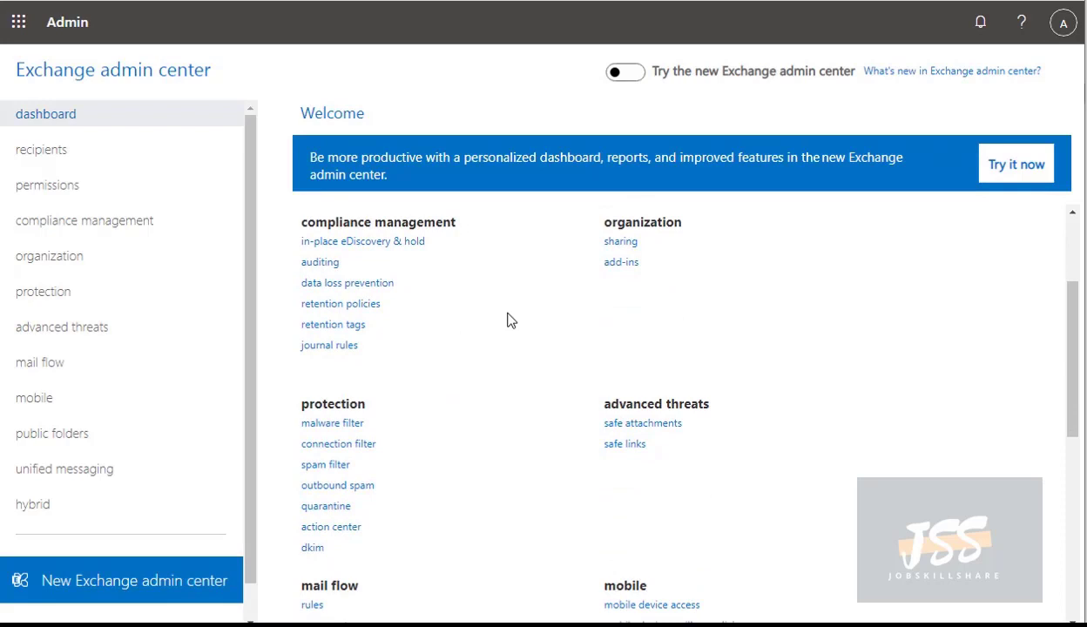
{"action": "scroll", "coordinate": [511, 321], "scroll_direction": "down", "scroll_amount": 1}
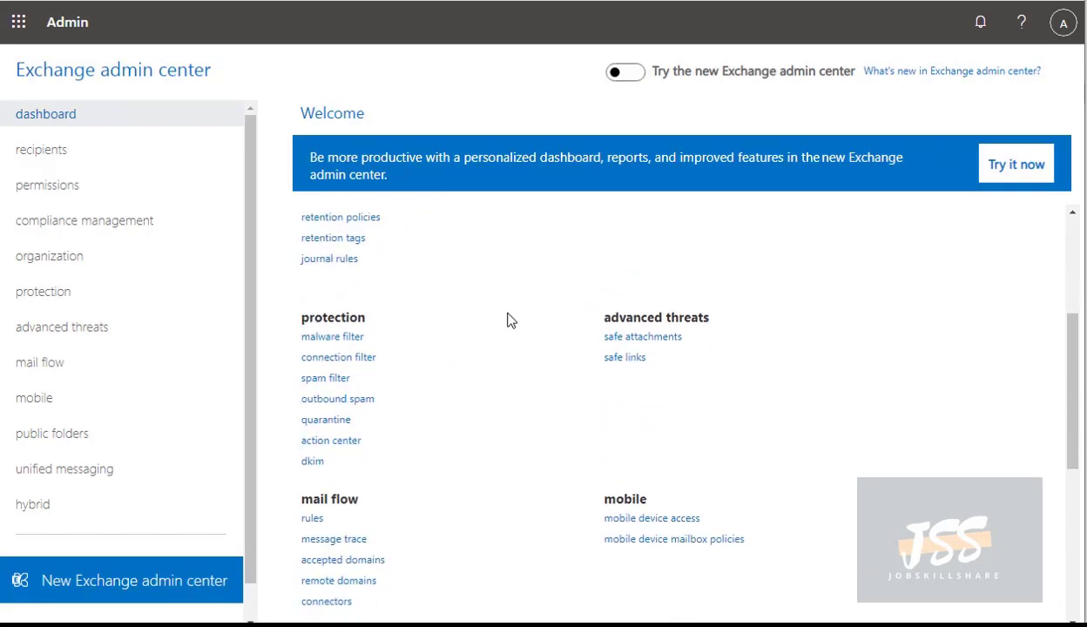
{"action": "scroll", "coordinate": [510, 320], "scroll_direction": "down", "scroll_amount": 3}
{"action": "scroll", "coordinate": [510, 321], "scroll_direction": "down", "scroll_amount": 1}
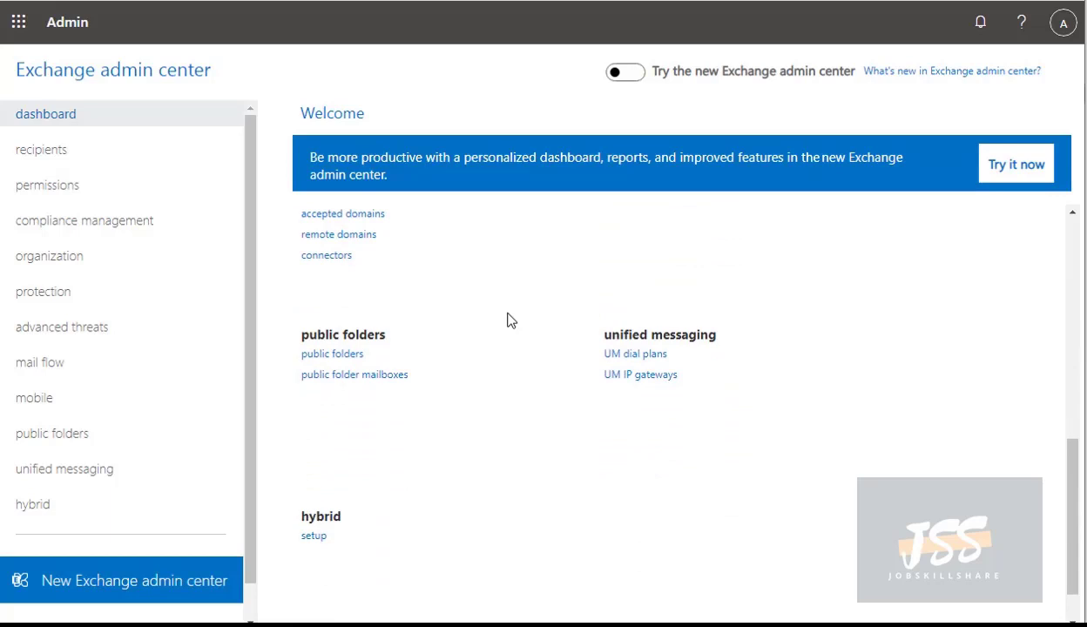
{"action": "scroll", "coordinate": [511, 321], "scroll_direction": "up", "scroll_amount": 6}
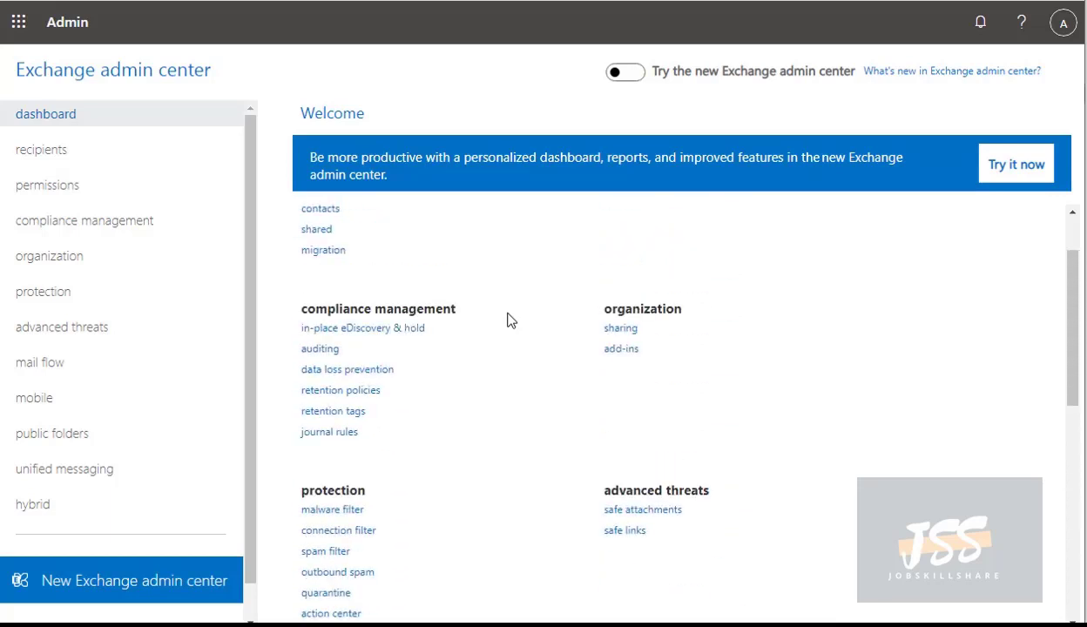
{"action": "scroll", "coordinate": [510, 320], "scroll_direction": "down", "scroll_amount": 1}
{"action": "scroll", "coordinate": [497, 326], "scroll_direction": "down", "scroll_amount": 1}
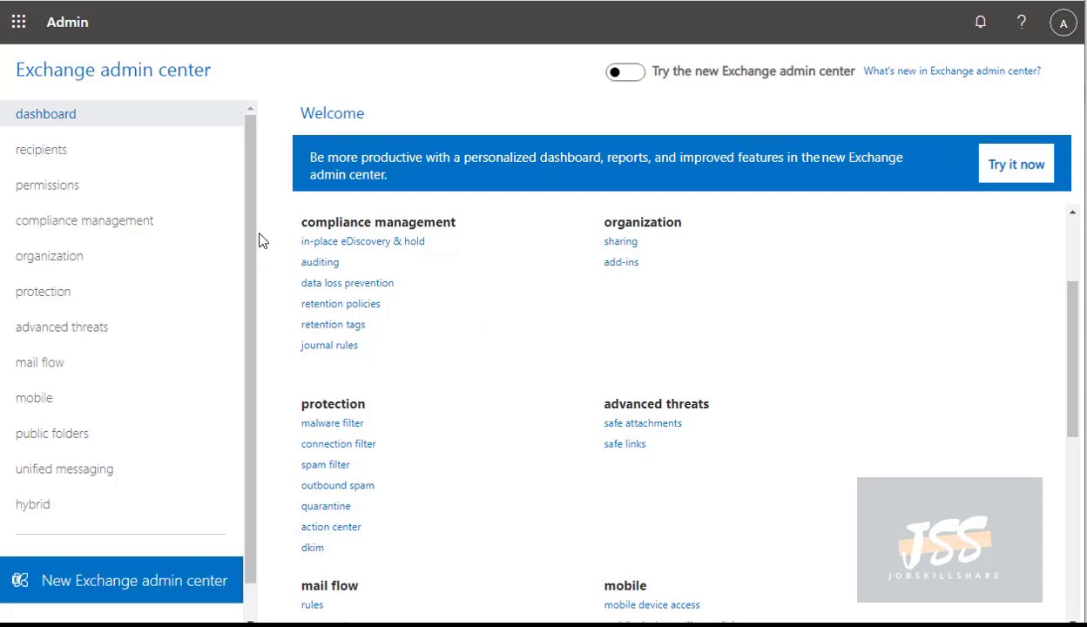
{"action": "left_click_drag", "start_coordinate": [248, 256], "coordinate": [248, 346]}
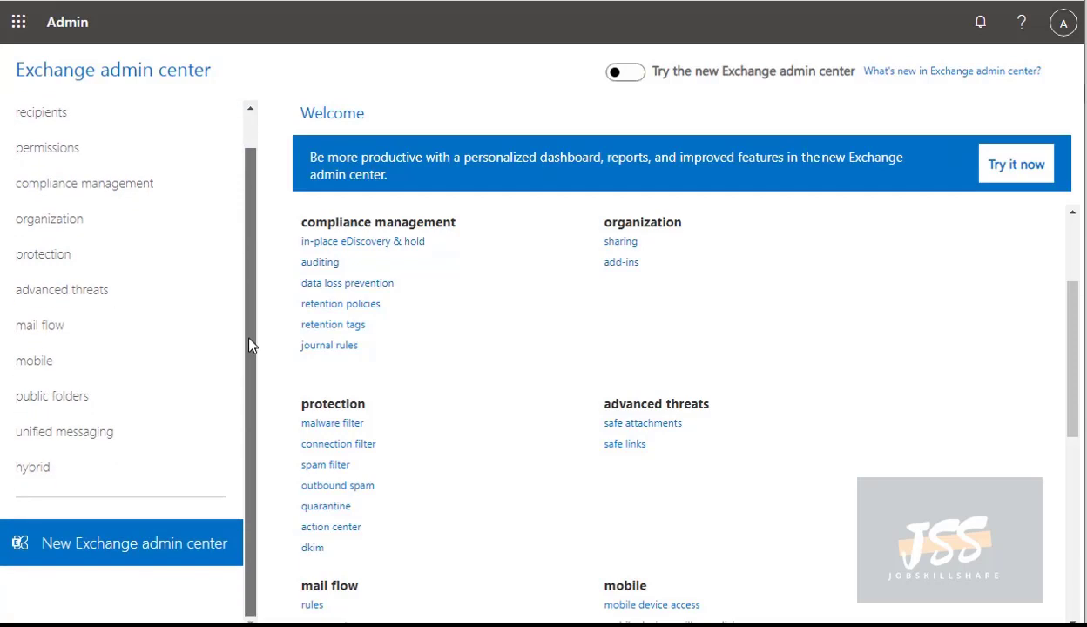
{"action": "left_click_drag", "start_coordinate": [249, 296], "coordinate": [253, 201]}
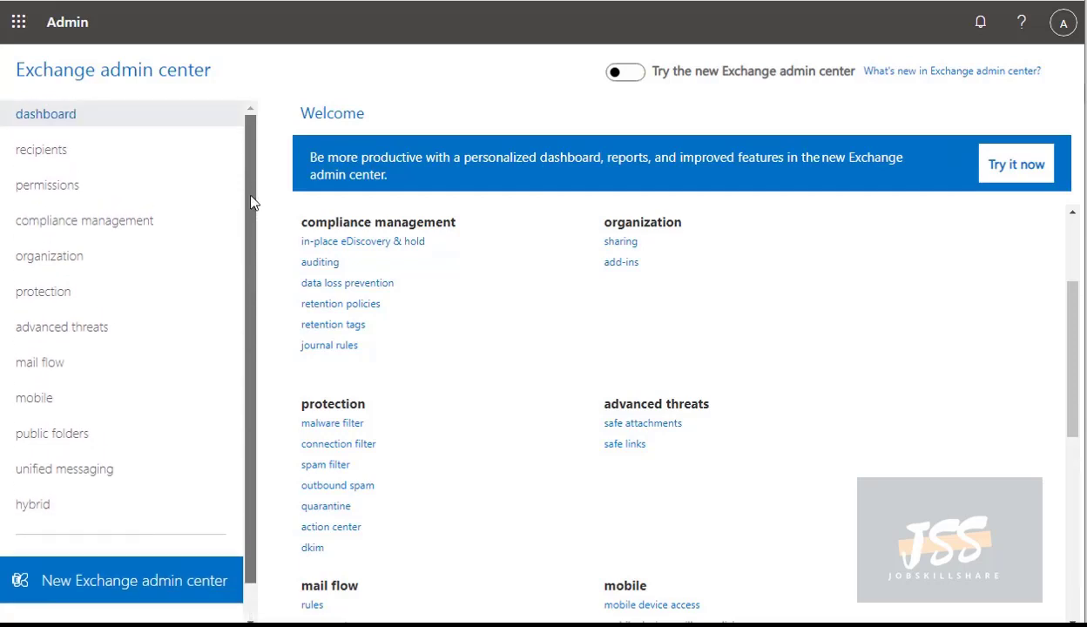
- Visit recipients, permissions, compliance management, organization, protection, advanced threats, mail flow and mobile in turn
{"action": "left_click", "coordinate": [59, 159]}
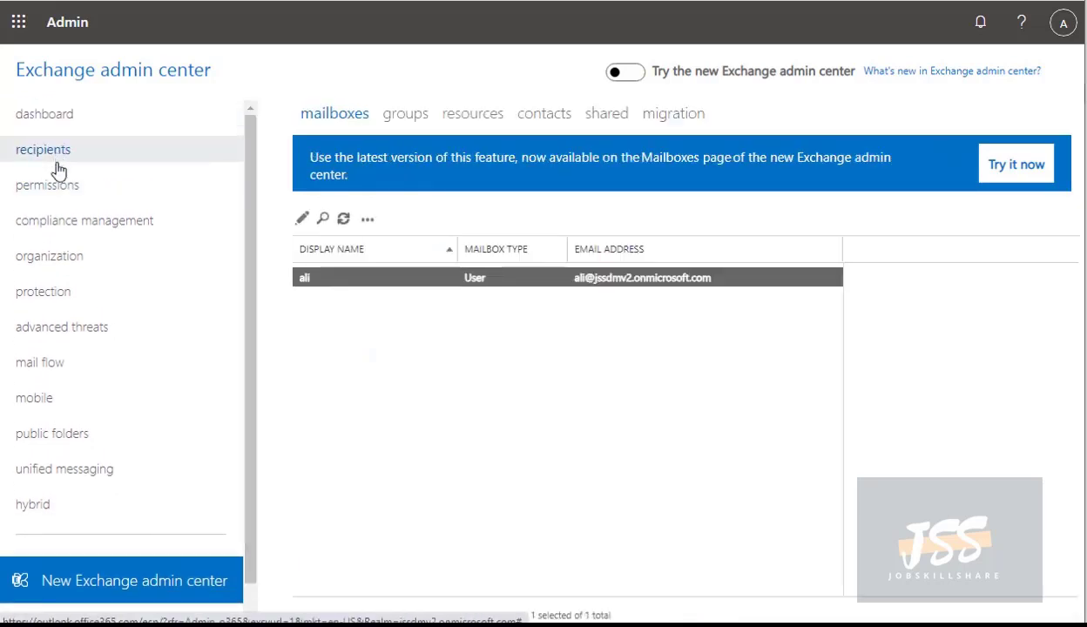
{"action": "left_click", "coordinate": [58, 188]}
{"action": "left_click", "coordinate": [74, 225]}
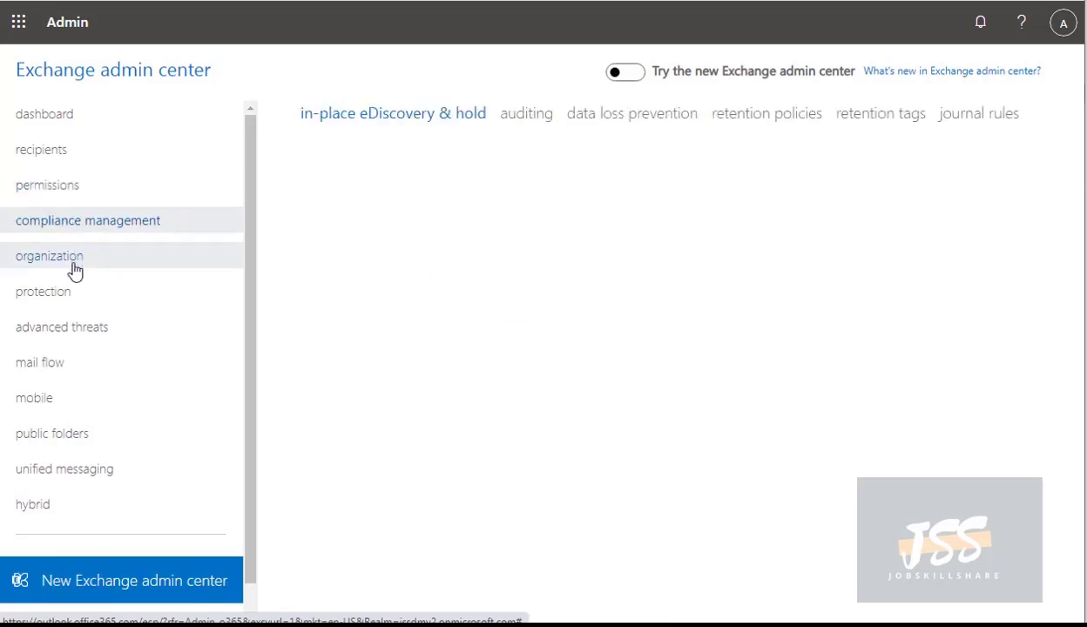
{"action": "left_click", "coordinate": [73, 262]}
{"action": "left_click", "coordinate": [74, 292]}
{"action": "left_click", "coordinate": [70, 329]}
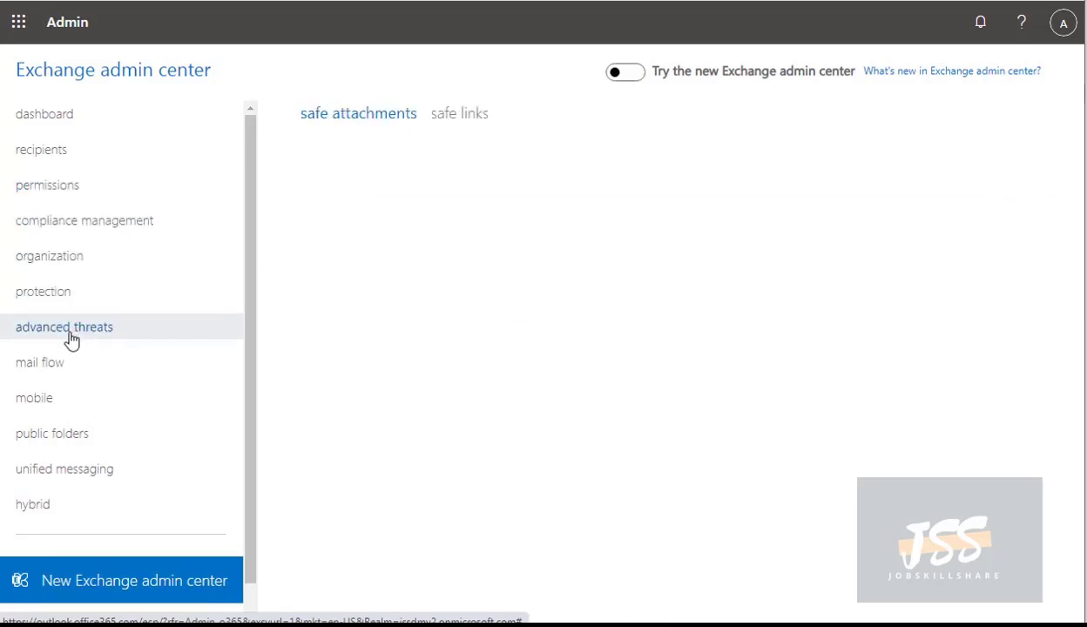
{"action": "left_click", "coordinate": [72, 373]}
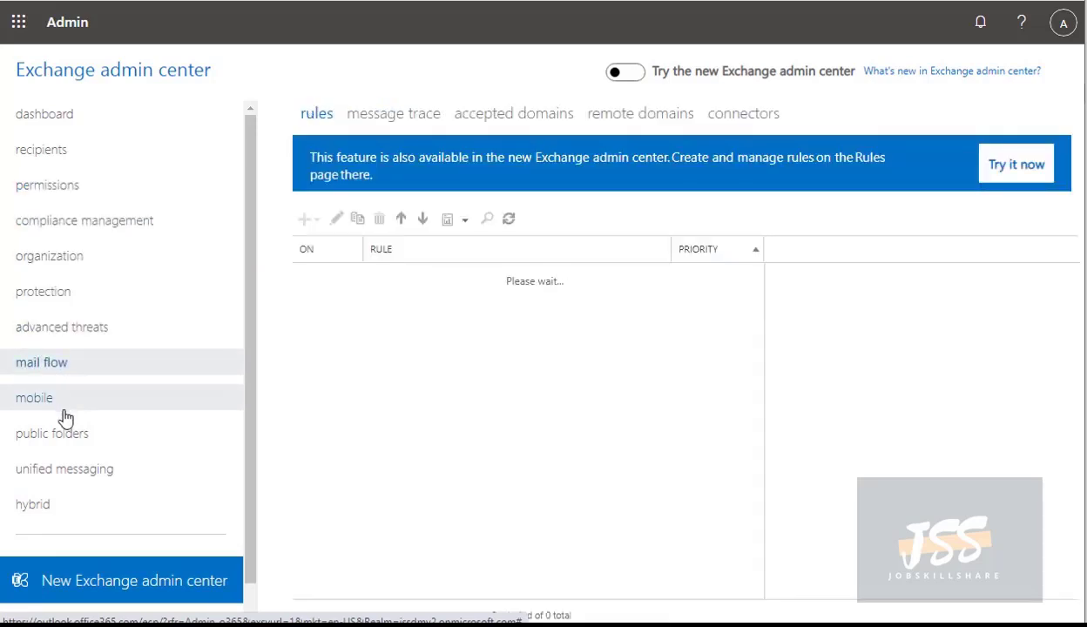
{"action": "left_click", "coordinate": [61, 411]}
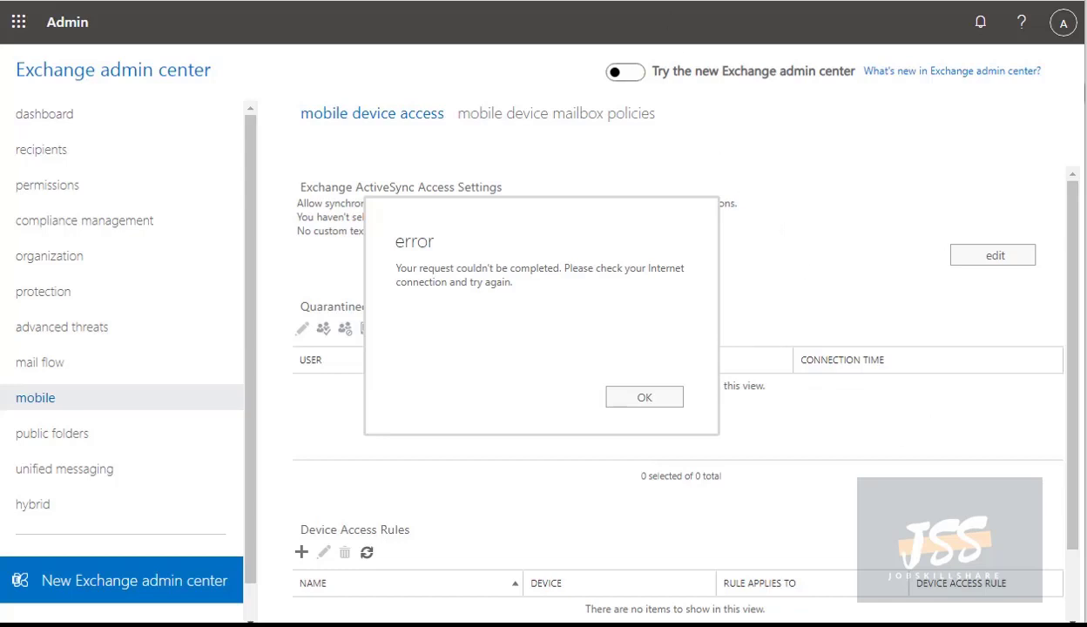
- Switch back to the Directory sync status tab and launch the Teams admin center
{"action": "left_click", "coordinate": [662, 1]}
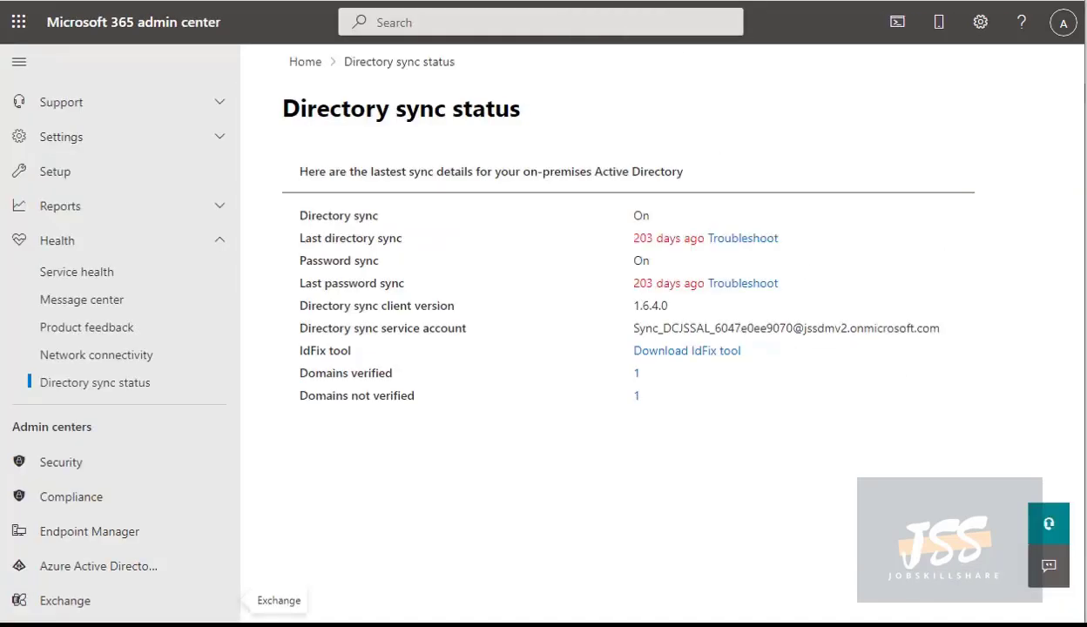
{"action": "key", "text": "ctrl+Tab"}
{"action": "key", "text": "ctrl+shift+Tab"}
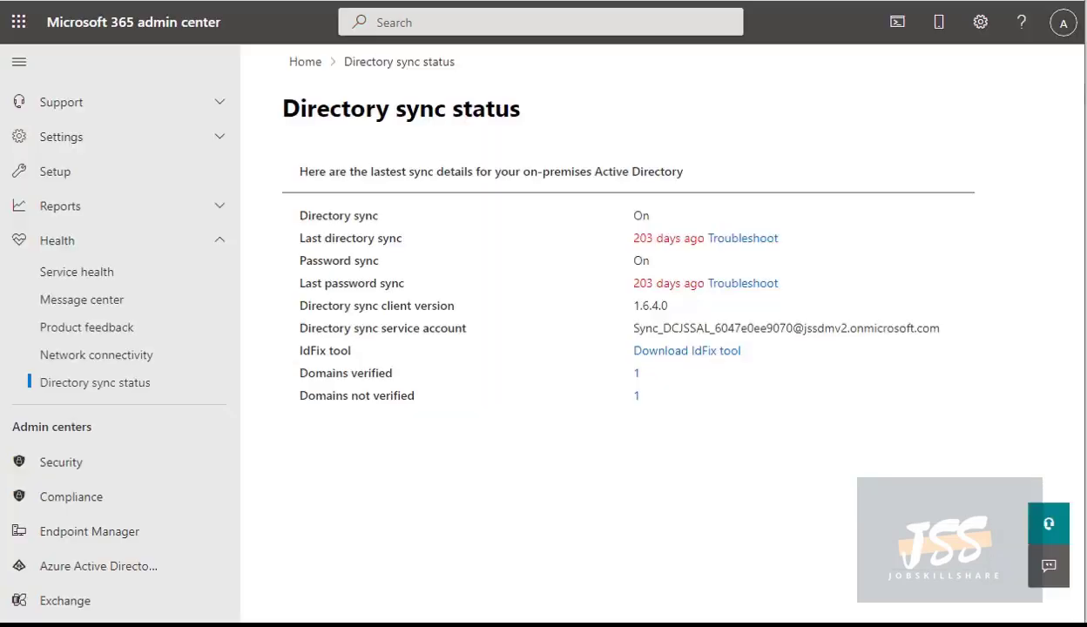
{"action": "scroll", "coordinate": [130, 497], "scroll_direction": "down", "scroll_amount": 3}
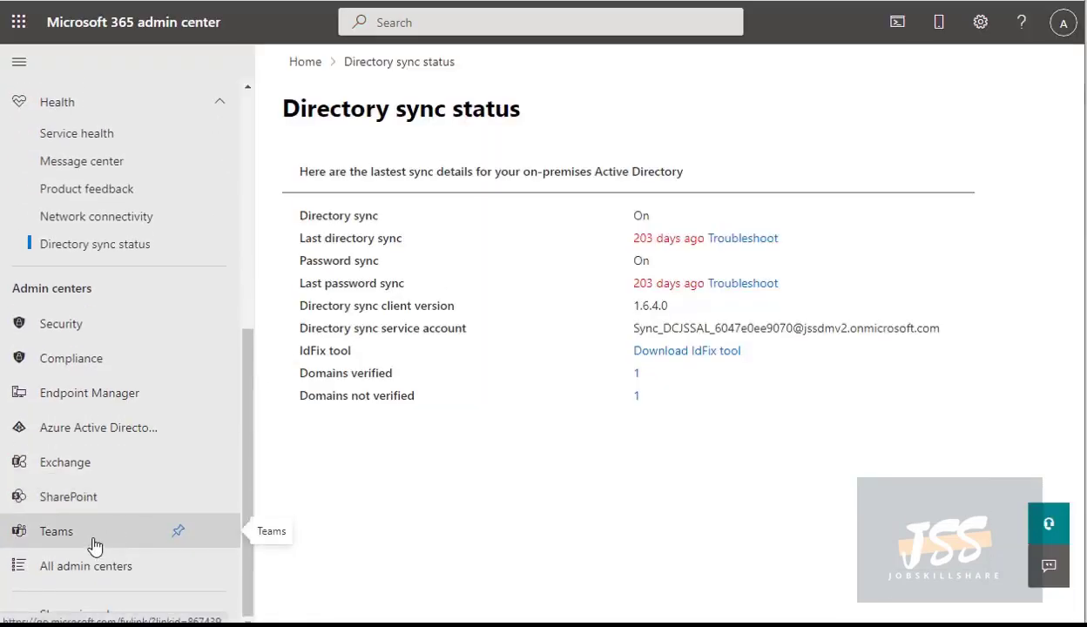
{"action": "left_click", "coordinate": [94, 544]}
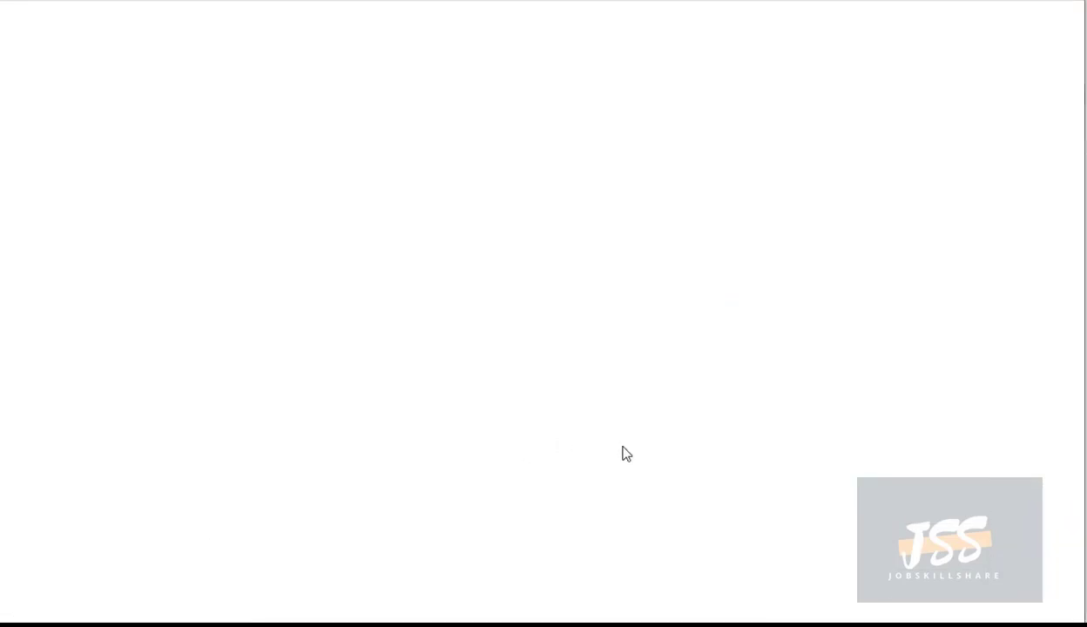
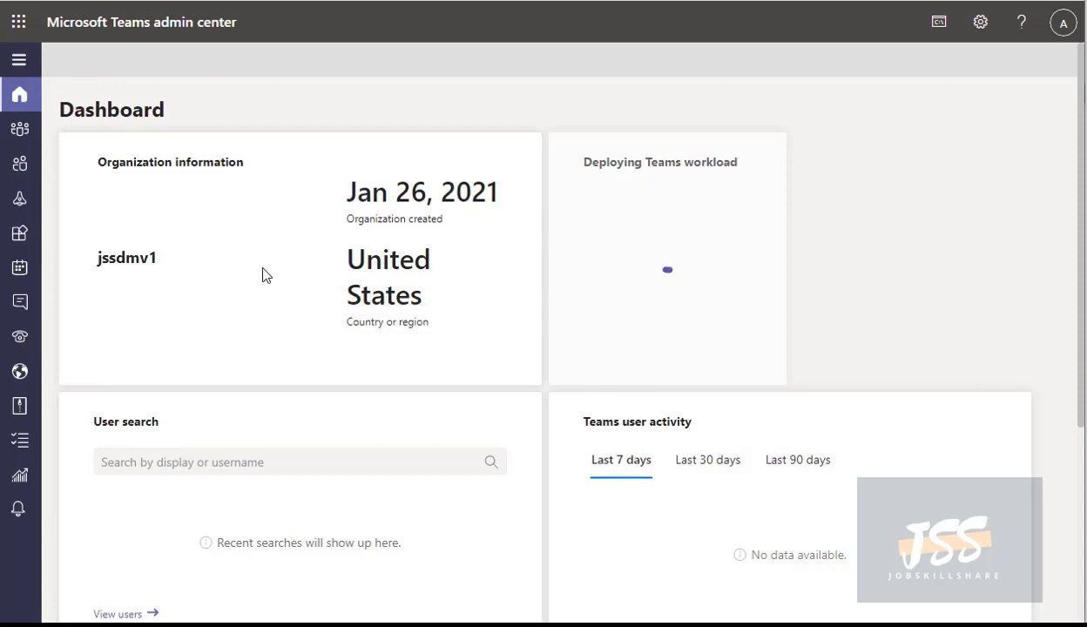
{"action": "mouse_move", "coordinate": [24, 131]}
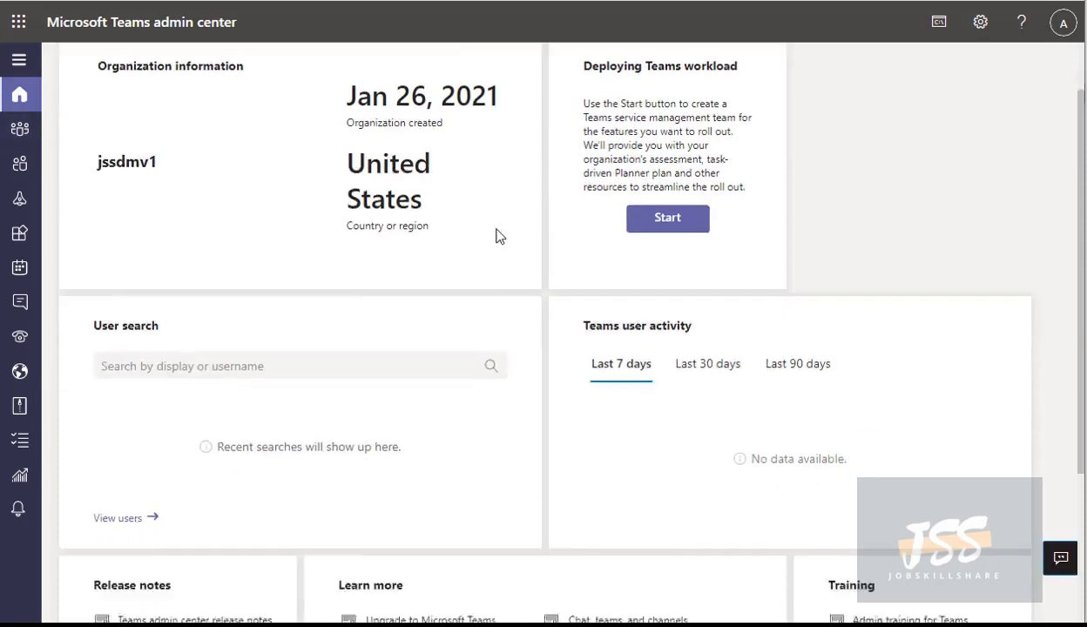
{"action": "scroll", "coordinate": [439, 222], "scroll_direction": "down", "scroll_amount": 3}
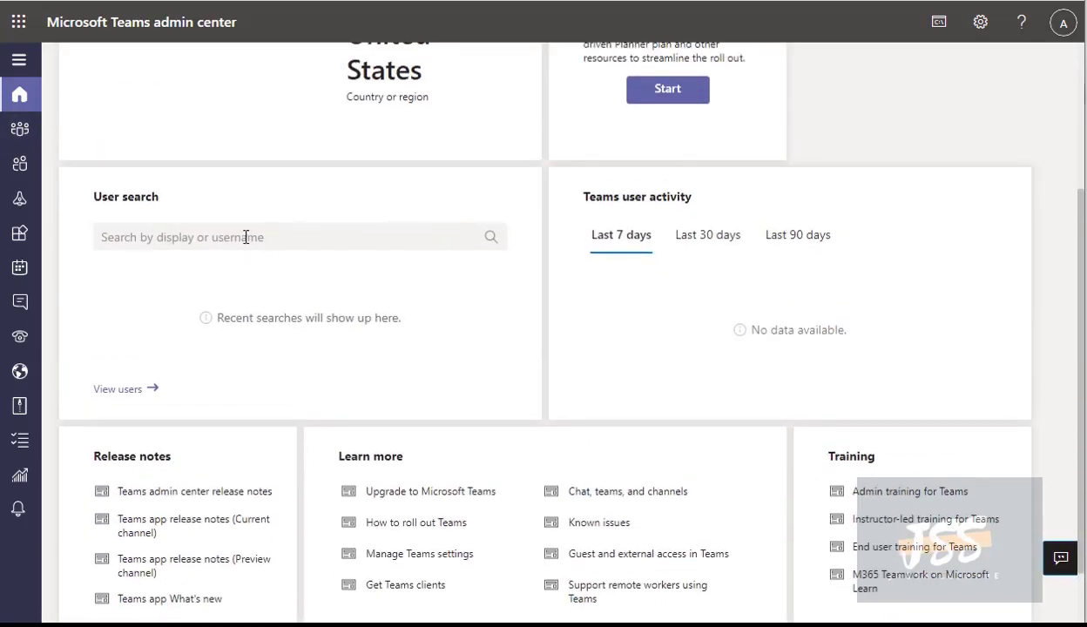
{"action": "mouse_move", "coordinate": [20, 162]}
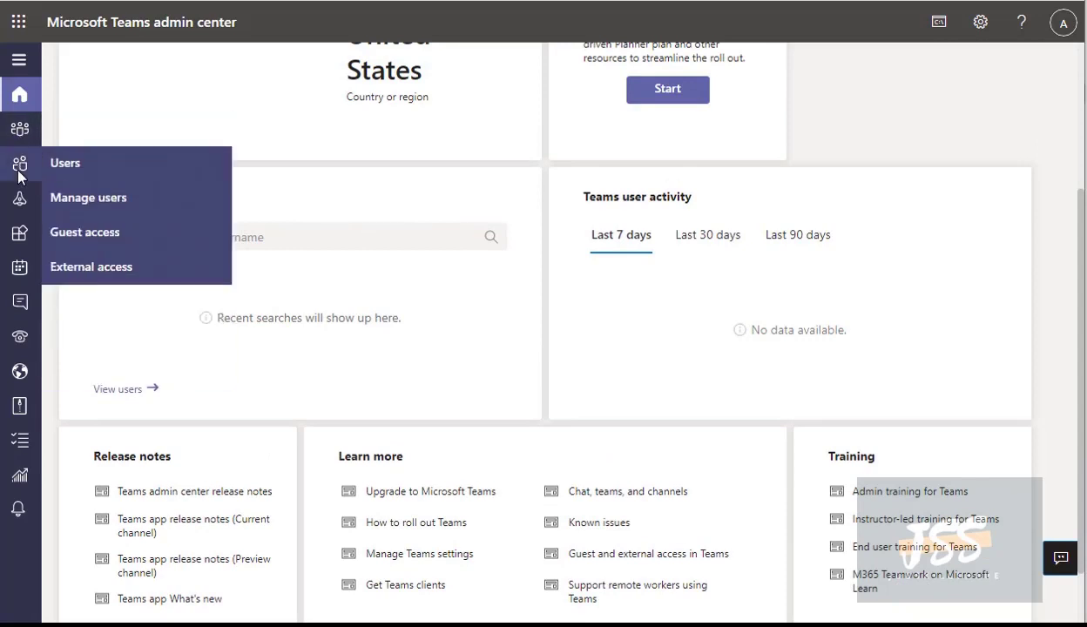
{"action": "mouse_move", "coordinate": [19, 232]}
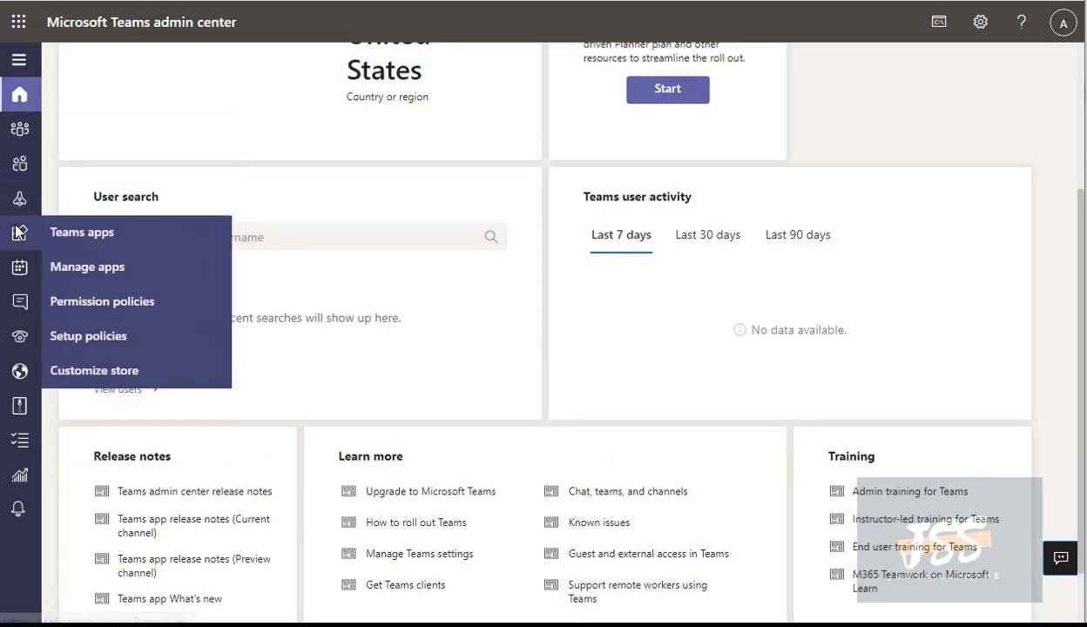
{"action": "mouse_move", "coordinate": [19, 204]}
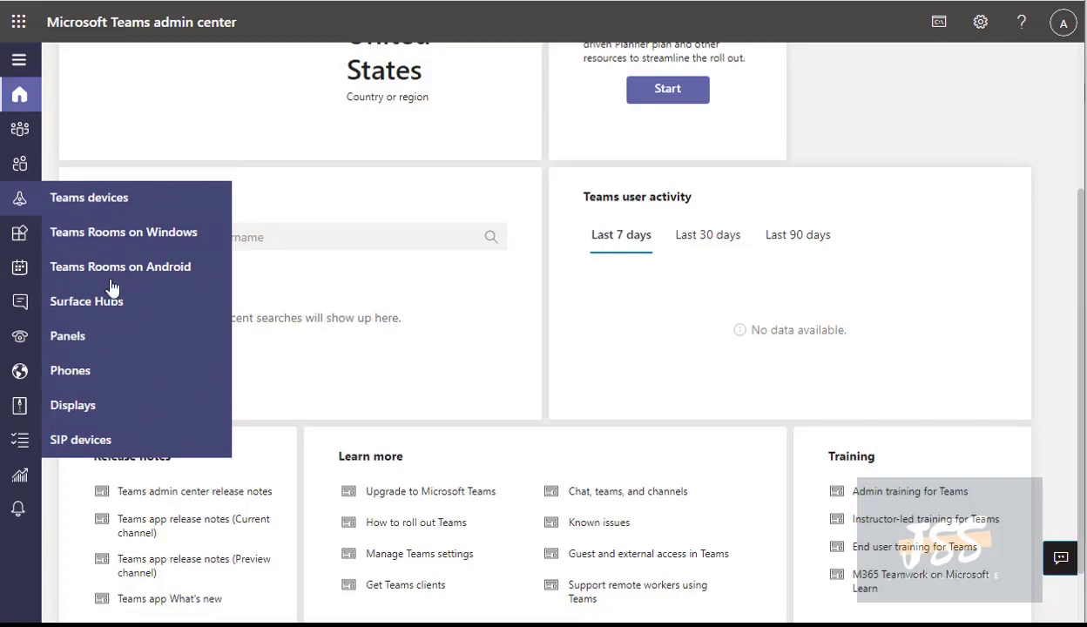
{"action": "mouse_move", "coordinate": [32, 258]}
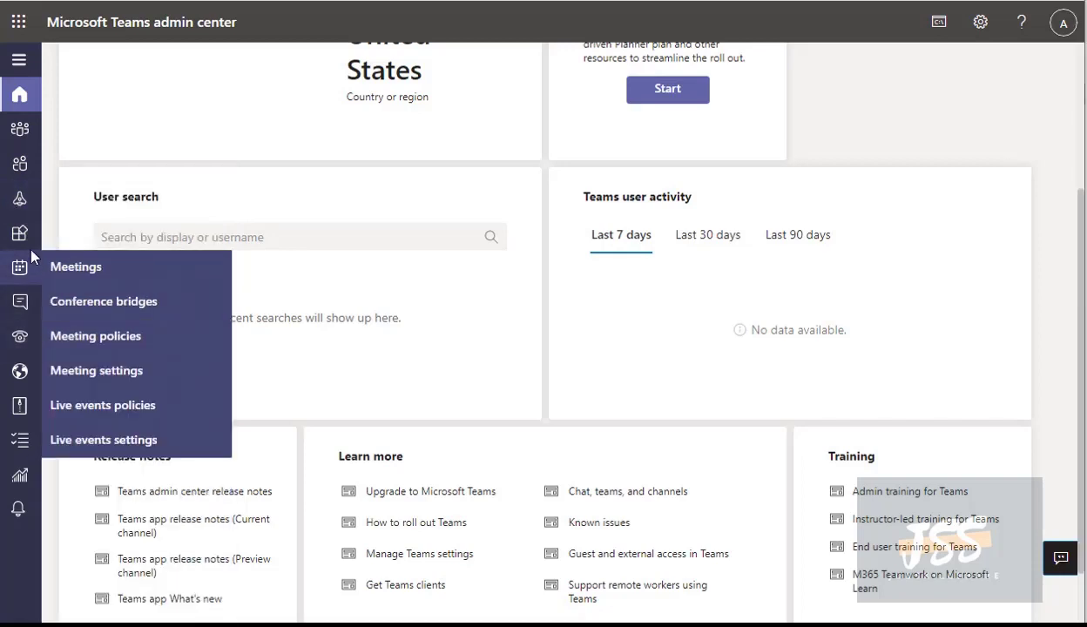
{"action": "mouse_move", "coordinate": [30, 352]}
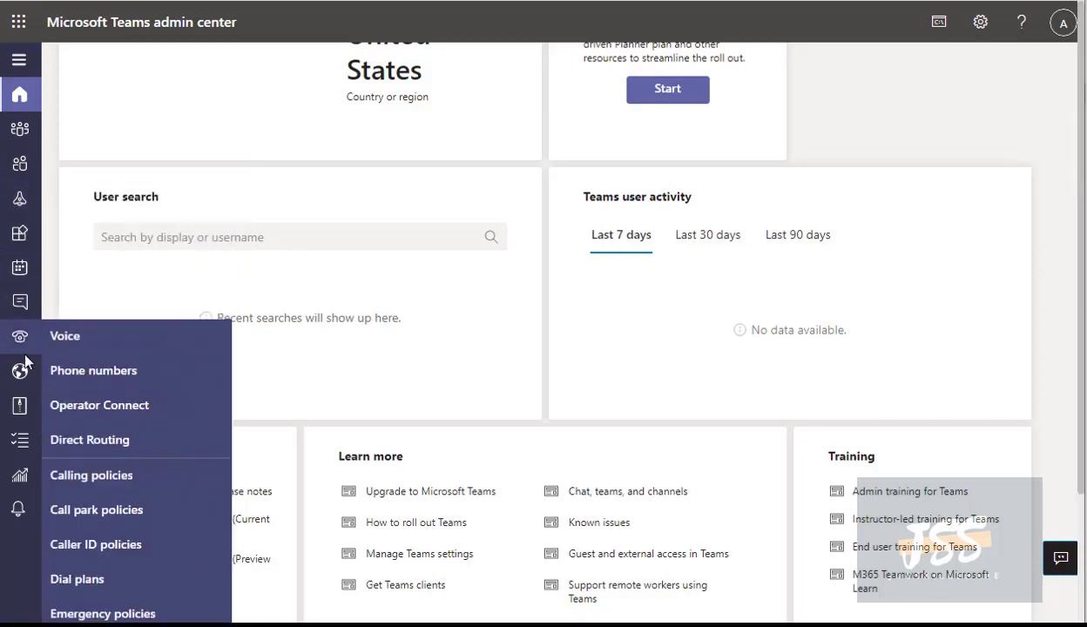
{"action": "mouse_move", "coordinate": [24, 521]}
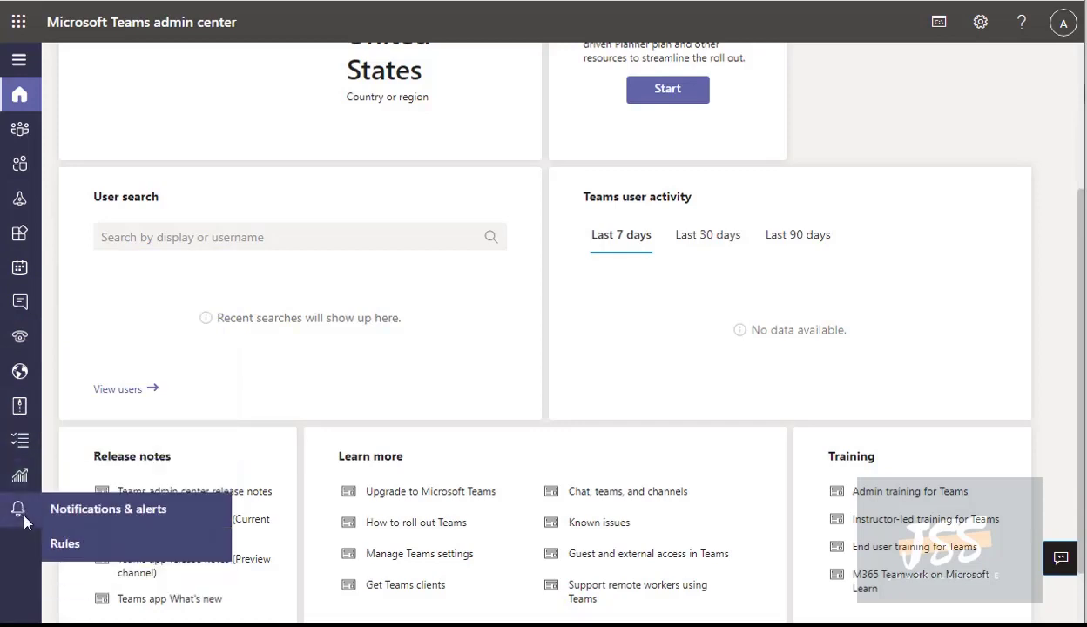
{"action": "scroll", "coordinate": [315, 223], "scroll_direction": "up", "scroll_amount": 3}
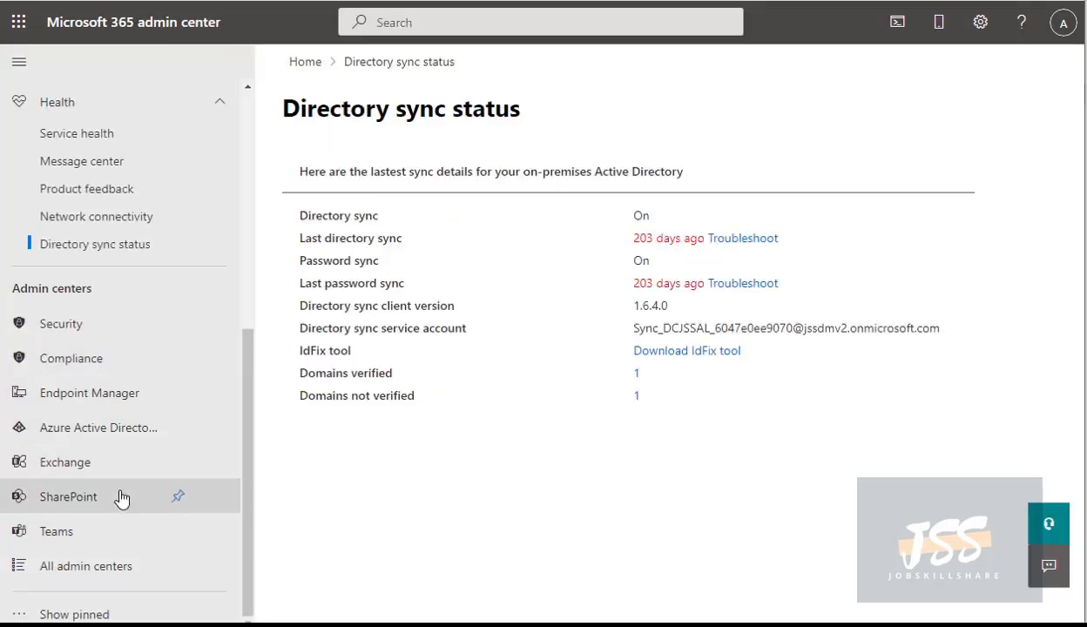
- Go to the SharePoint admin center from the Admin centers list
{"action": "left_click", "coordinate": [69, 496]}
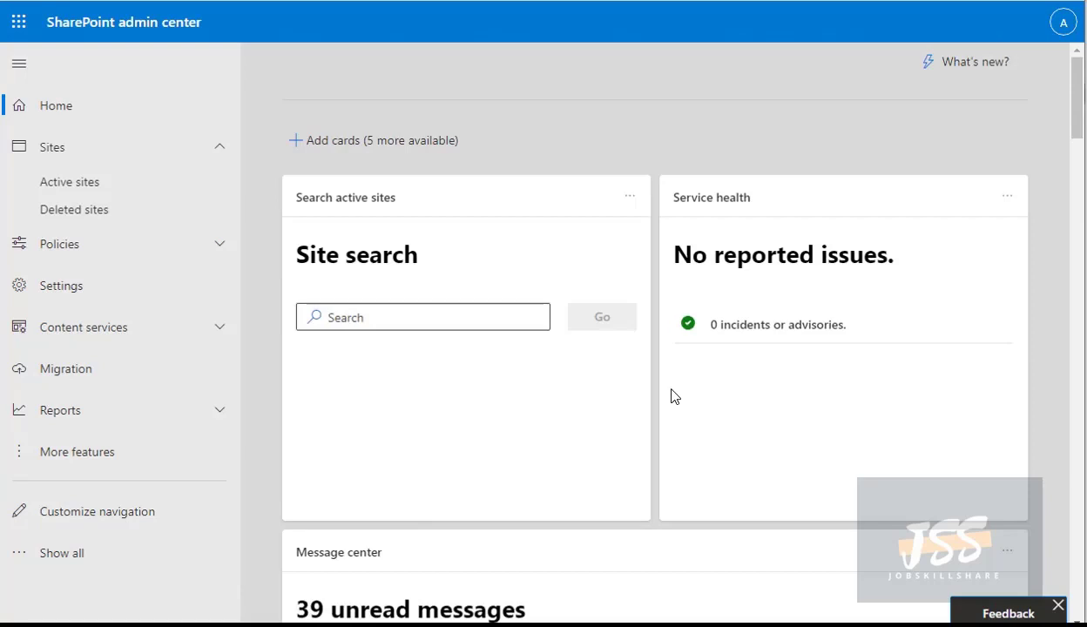
- Browse the SharePoint home cards and dismiss the Microsoft 365 recommendation survey
{"action": "scroll", "coordinate": [674, 398], "scroll_direction": "down", "scroll_amount": 5}
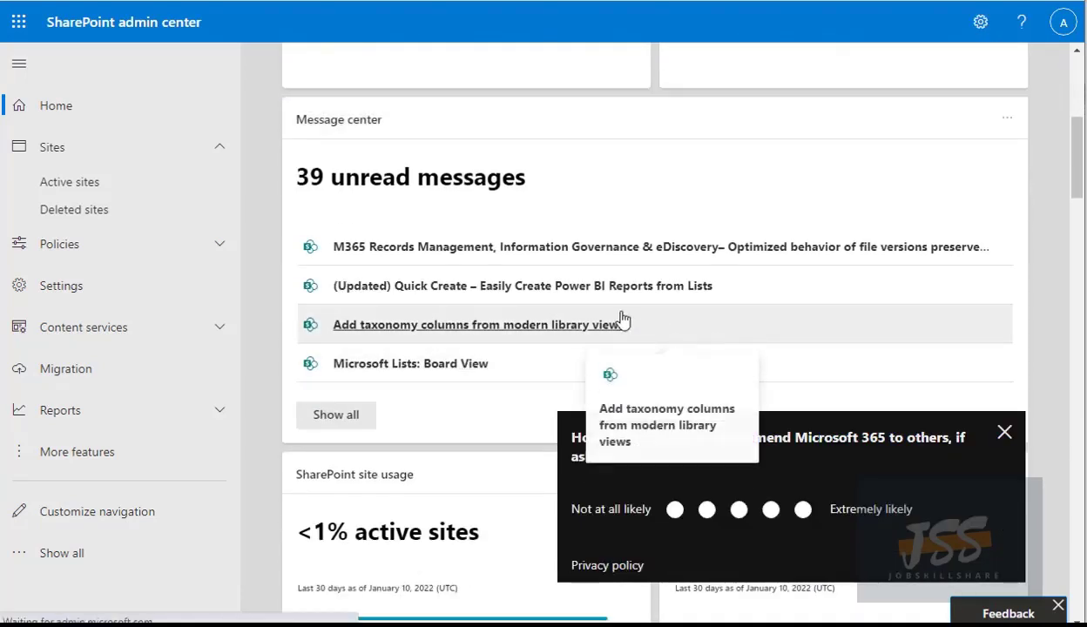
{"action": "scroll", "coordinate": [610, 343], "scroll_direction": "down", "scroll_amount": 4}
{"action": "scroll", "coordinate": [558, 340], "scroll_direction": "down", "scroll_amount": 1}
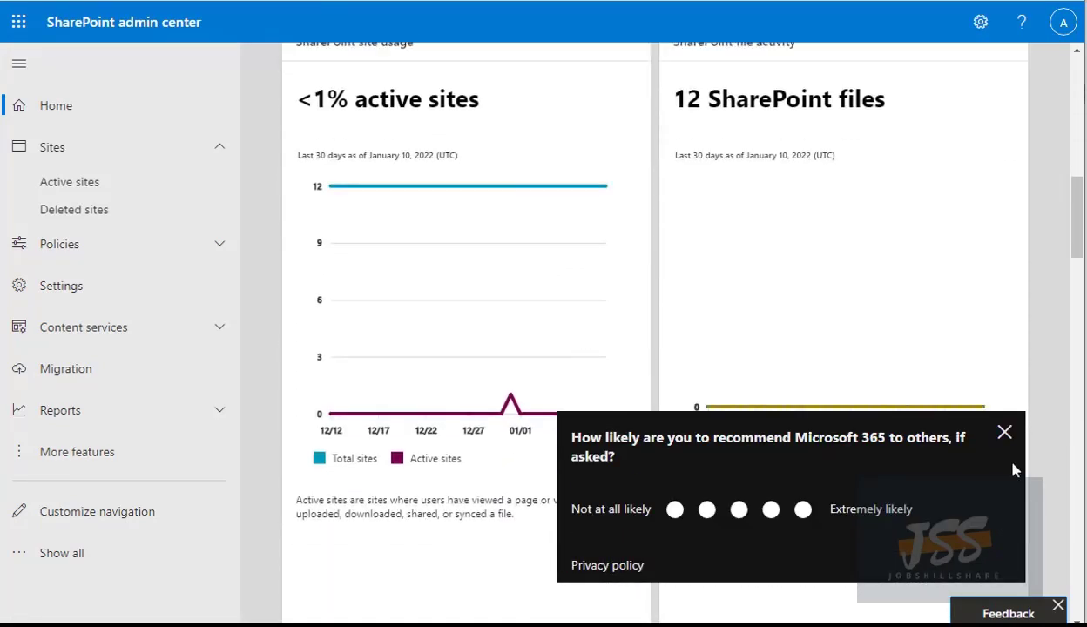
{"action": "left_click", "coordinate": [1003, 434]}
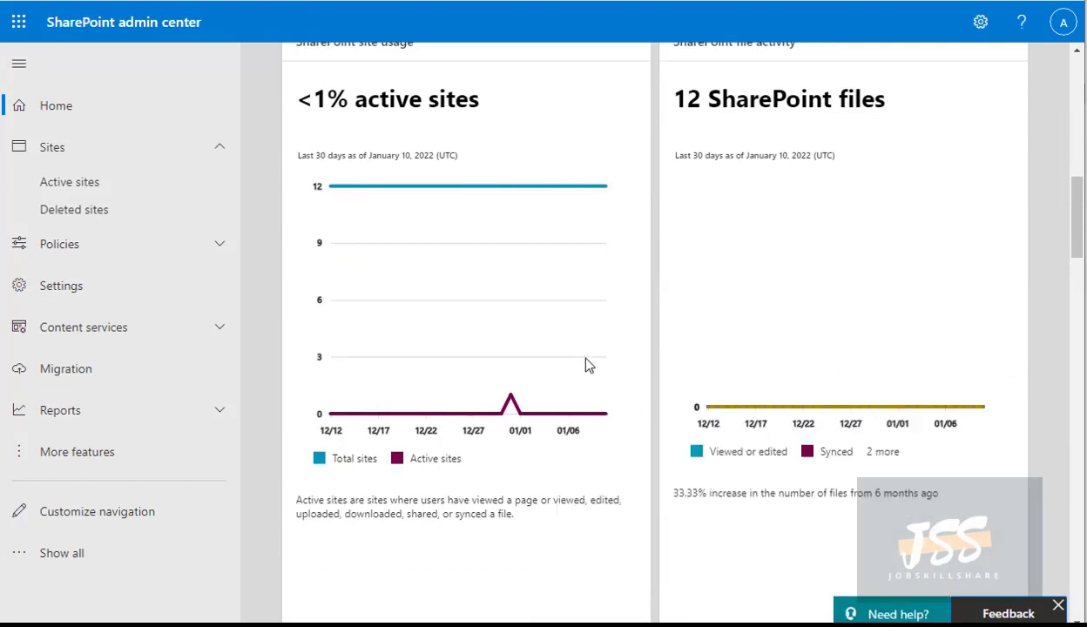
{"action": "scroll", "coordinate": [522, 310], "scroll_direction": "up", "scroll_amount": 3}
{"action": "scroll", "coordinate": [521, 310], "scroll_direction": "up", "scroll_amount": 7}
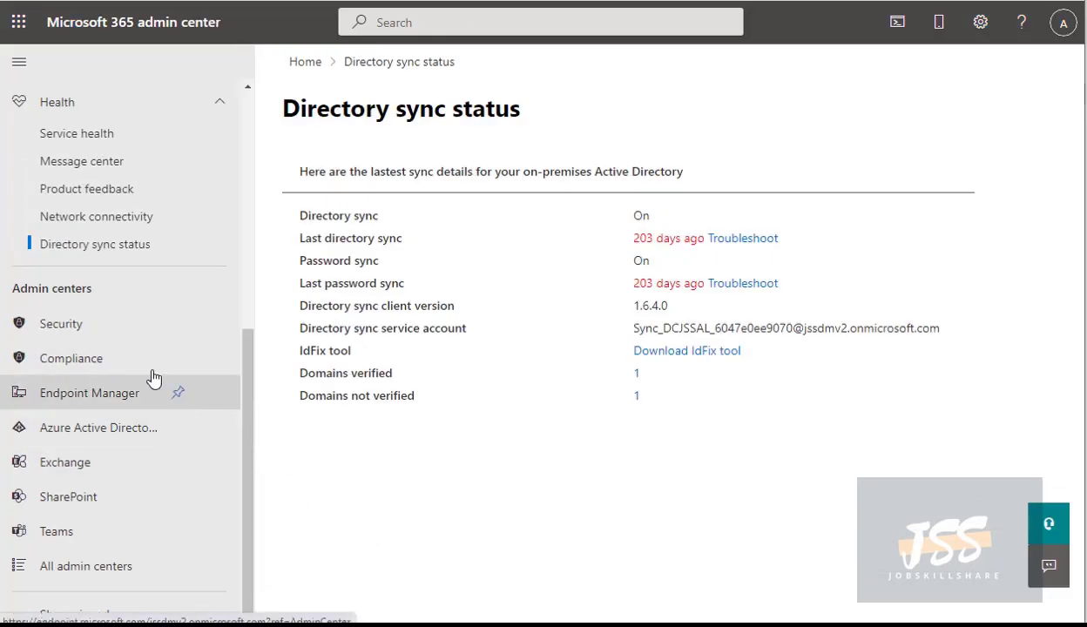
- Go to the Security admin center (Microsoft 365 Defender) from the Admin centers list
{"action": "left_click", "coordinate": [98, 328]}
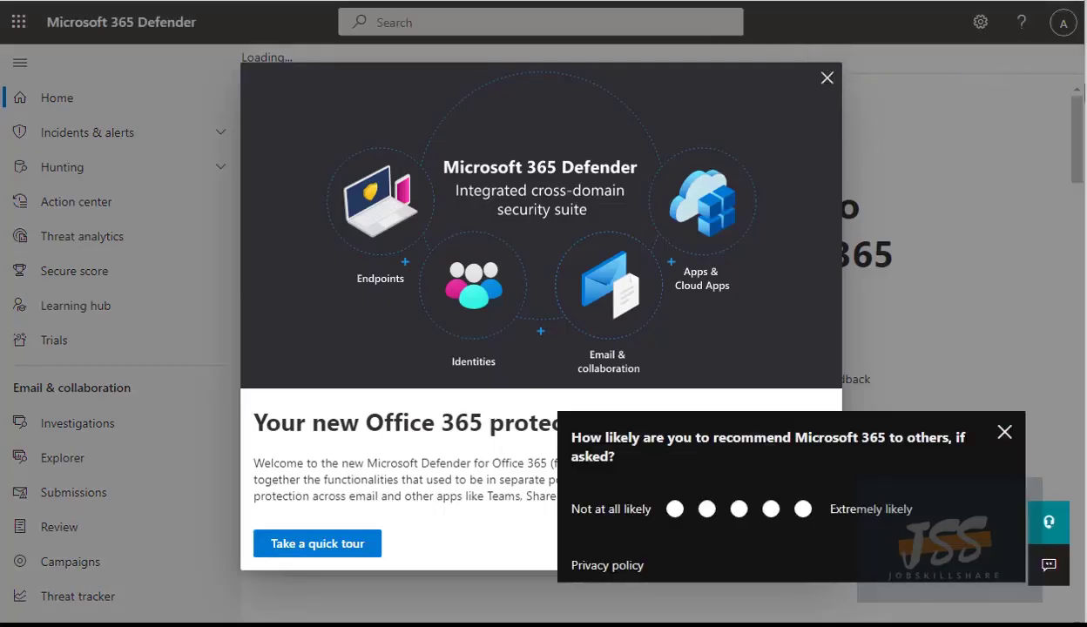
- Dismiss the recommendation survey, the welcome dialog and the 'Investigate incidents' tour callout
{"action": "left_click", "coordinate": [993, 427]}
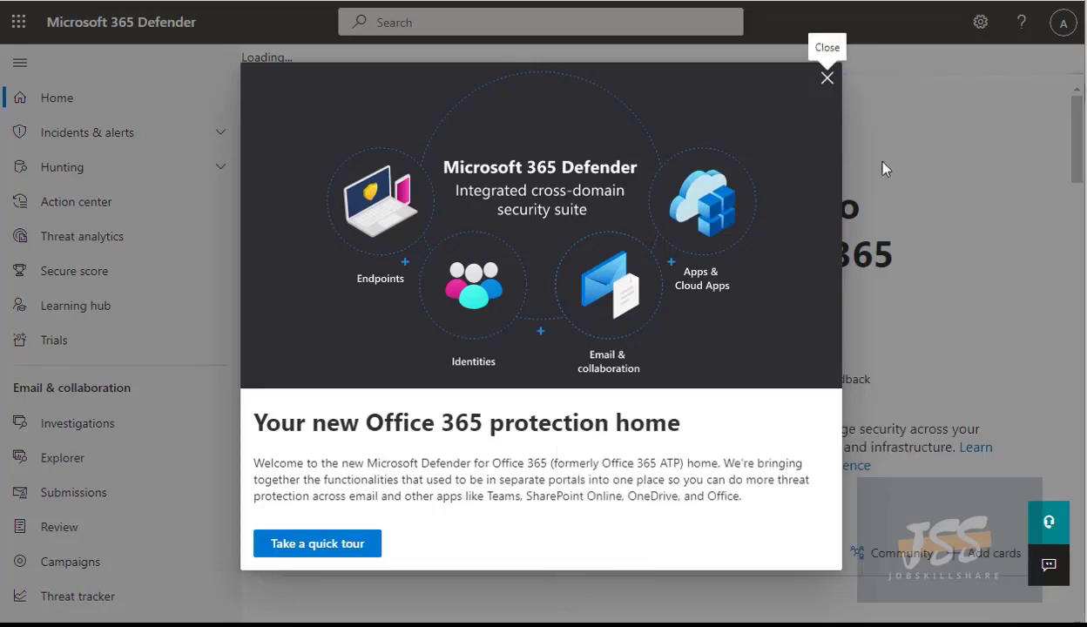
{"action": "left_click", "coordinate": [827, 78]}
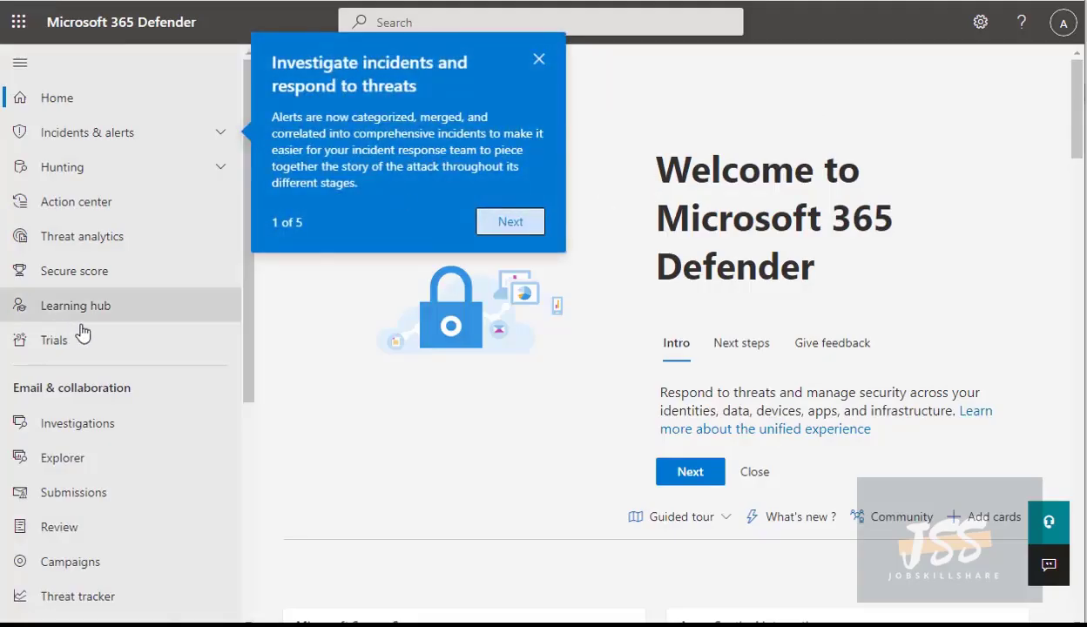
{"action": "scroll", "coordinate": [87, 323], "scroll_direction": "down", "scroll_amount": 3}
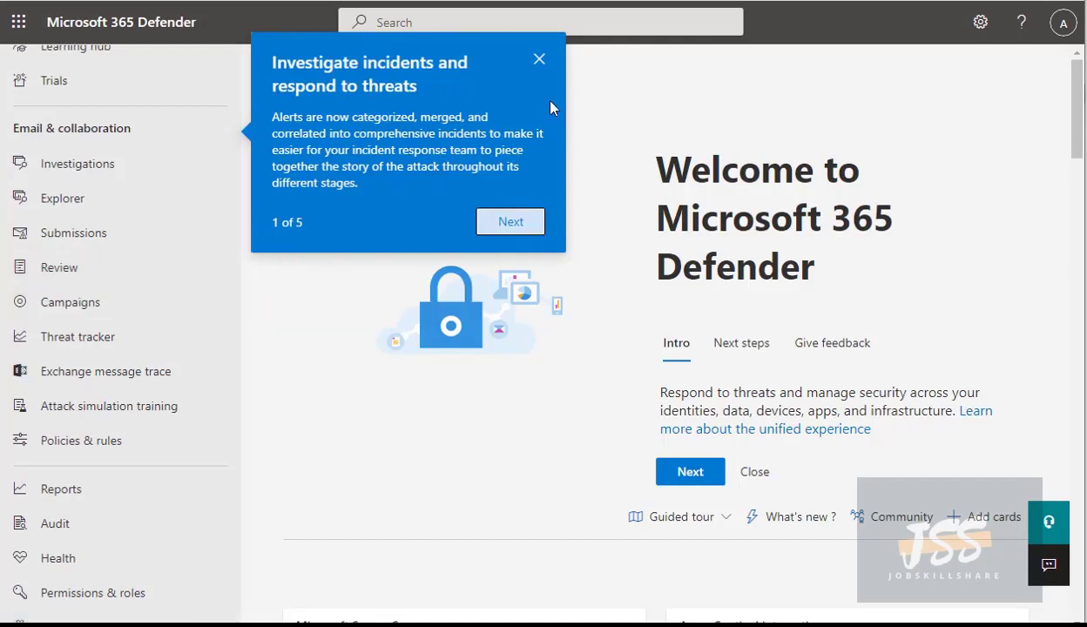
{"action": "left_click", "coordinate": [540, 61]}
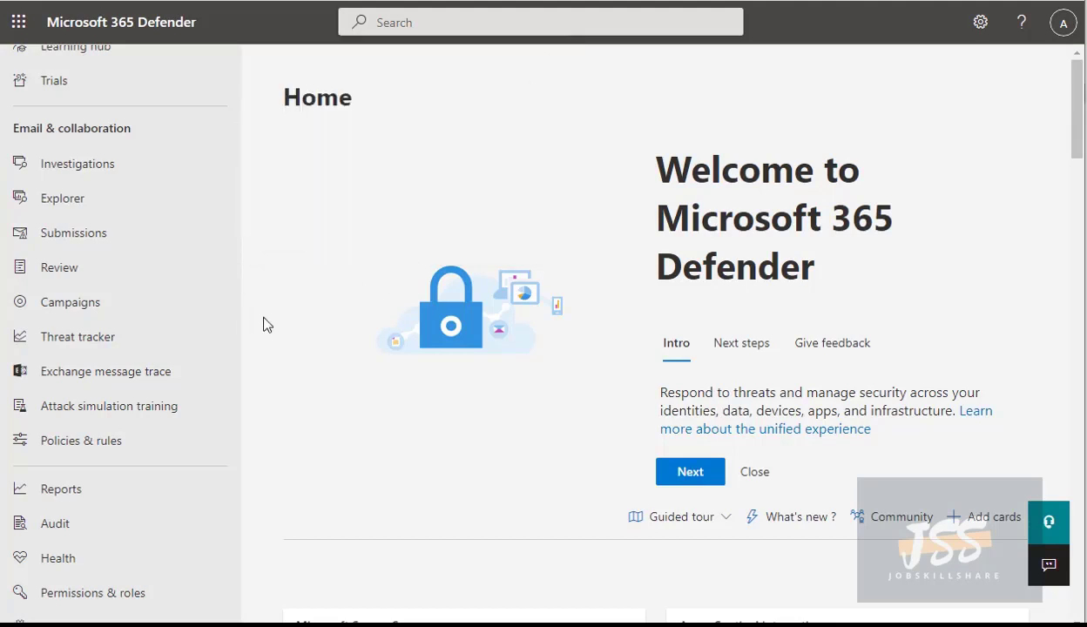
{"action": "scroll", "coordinate": [188, 303], "scroll_direction": "down", "scroll_amount": 3}
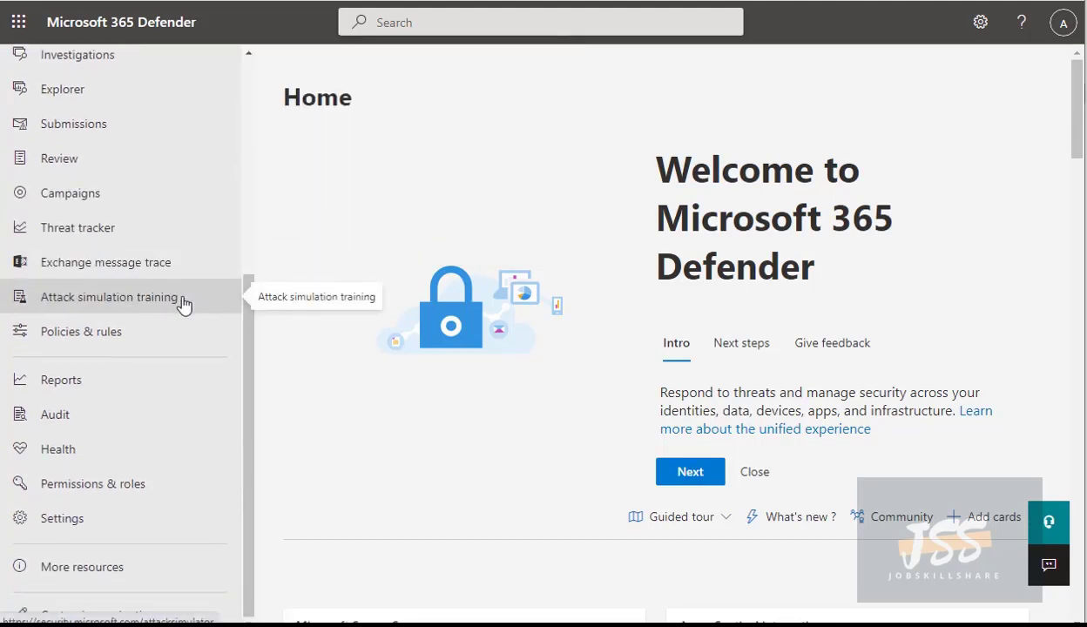
{"action": "scroll", "coordinate": [183, 253], "scroll_direction": "up", "scroll_amount": 5}
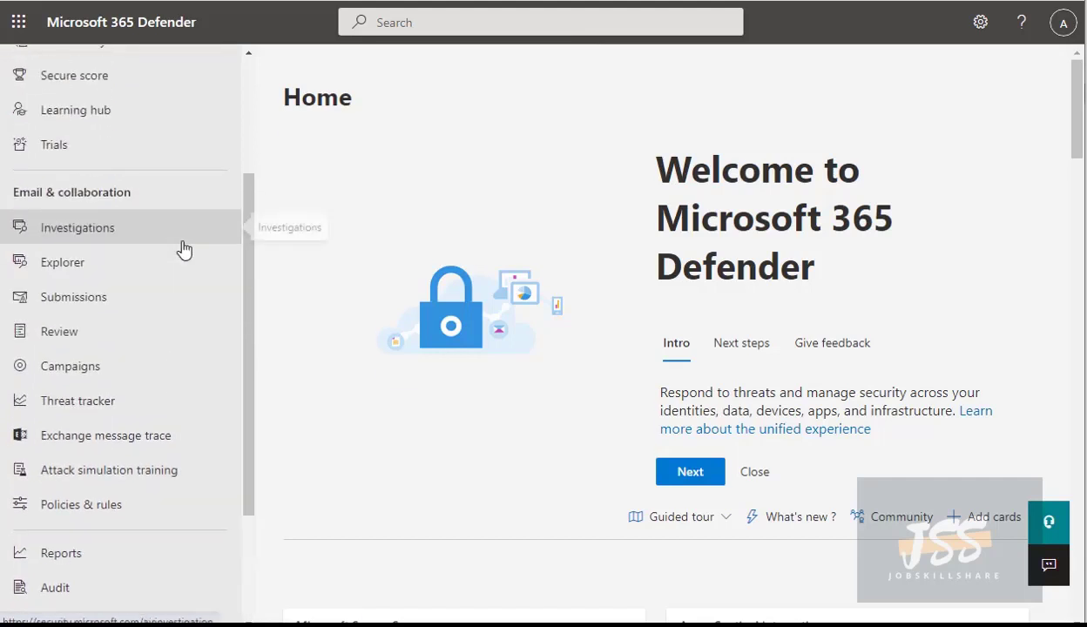
{"action": "scroll", "coordinate": [183, 250], "scroll_direction": "up", "scroll_amount": 2}
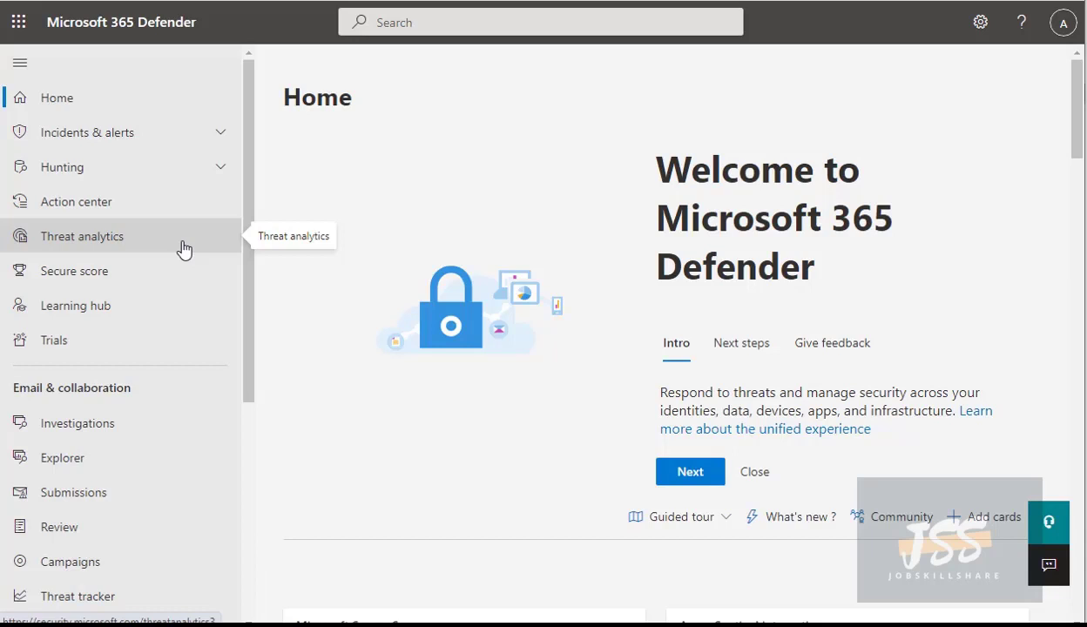
{"action": "scroll", "coordinate": [512, 354], "scroll_direction": "down", "scroll_amount": 4}
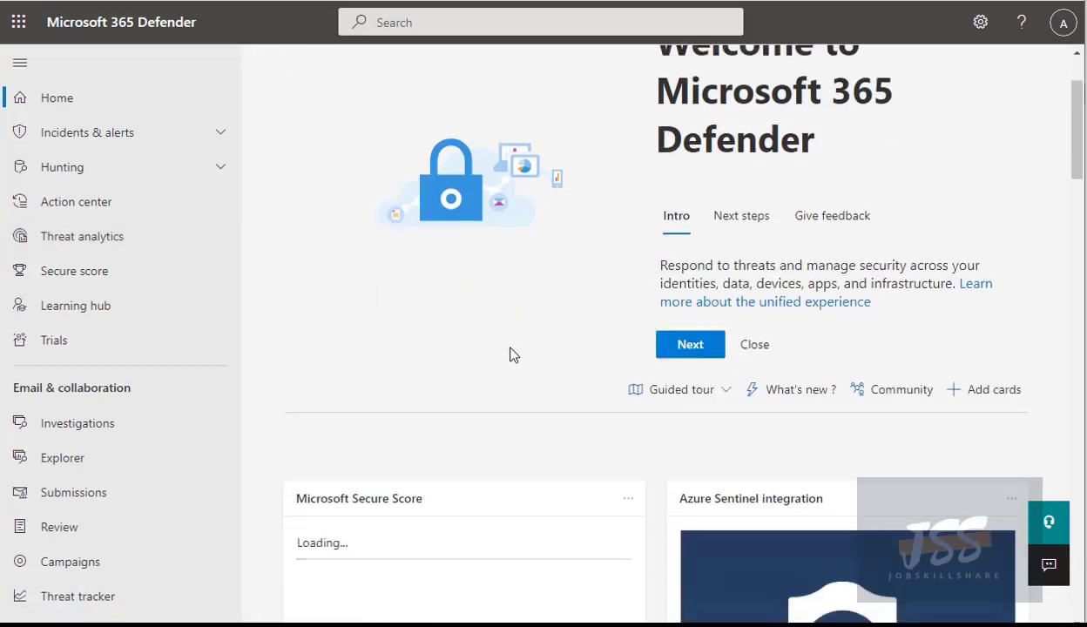
{"action": "scroll", "coordinate": [513, 352], "scroll_direction": "down", "scroll_amount": 3}
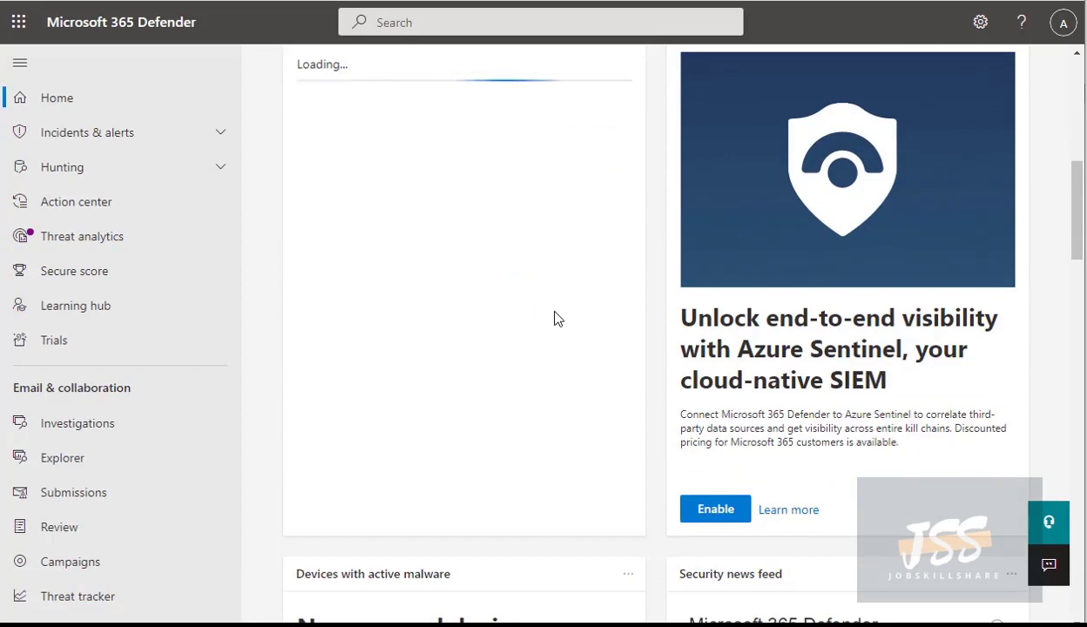
{"action": "scroll", "coordinate": [553, 315], "scroll_direction": "down", "scroll_amount": 2}
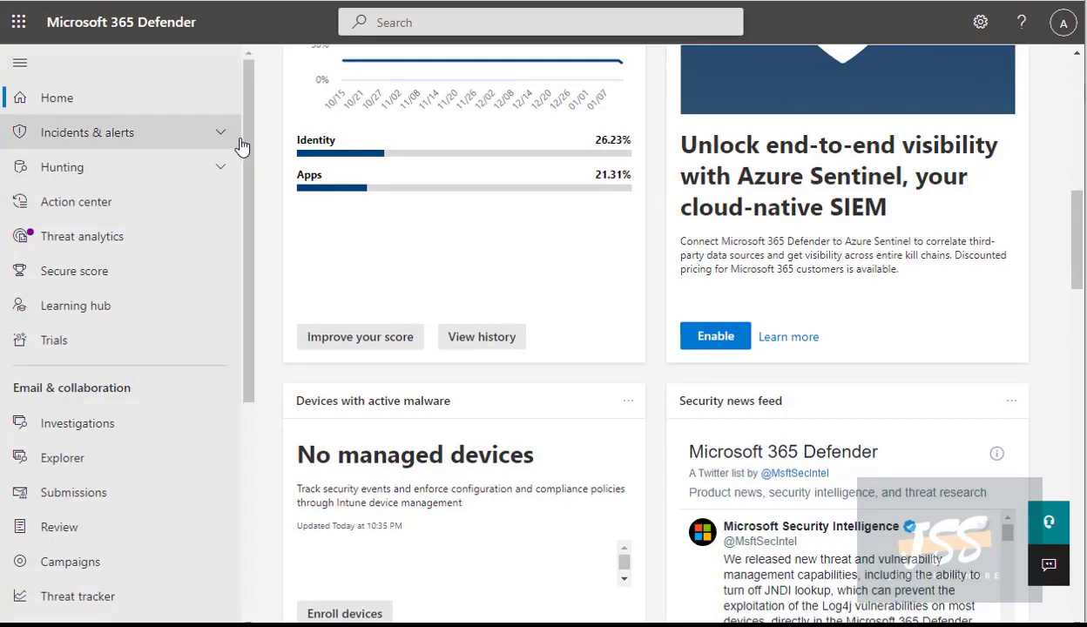
{"action": "scroll", "coordinate": [247, 242], "scroll_direction": "down", "scroll_amount": 1}
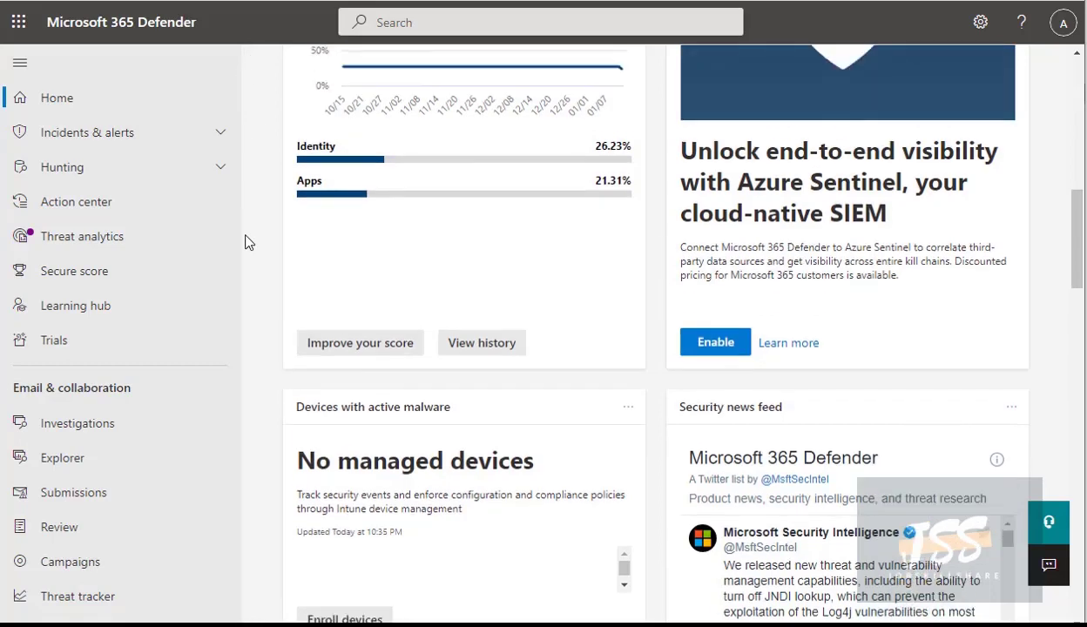
{"action": "scroll", "coordinate": [245, 242], "scroll_direction": "up", "scroll_amount": 5}
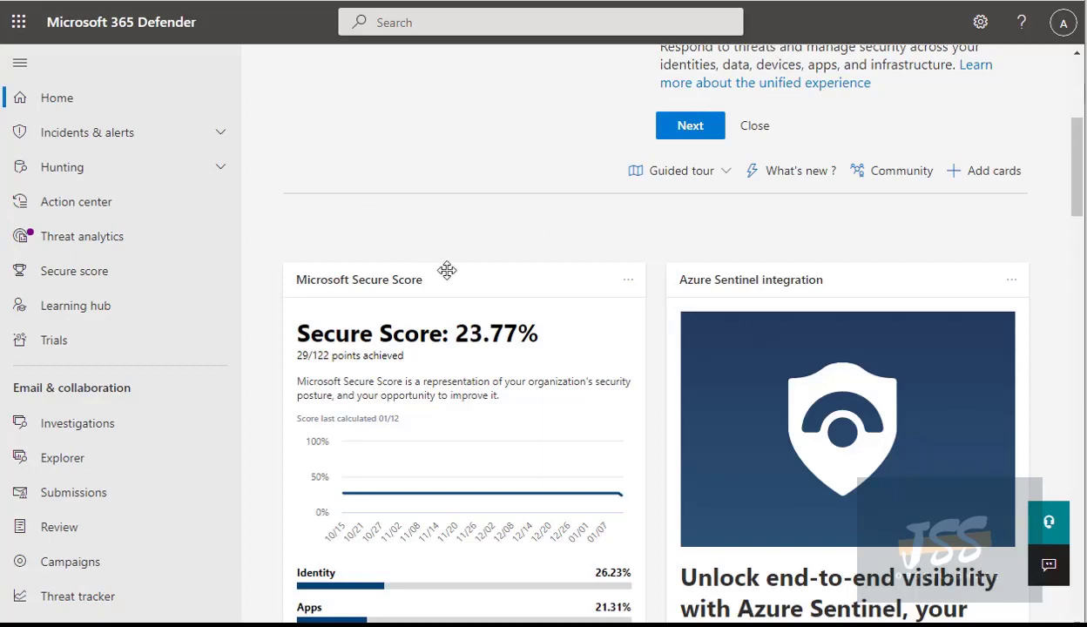
{"action": "scroll", "coordinate": [453, 261], "scroll_direction": "up", "scroll_amount": 4}
{"action": "scroll", "coordinate": [458, 264], "scroll_direction": "up", "scroll_amount": 1}
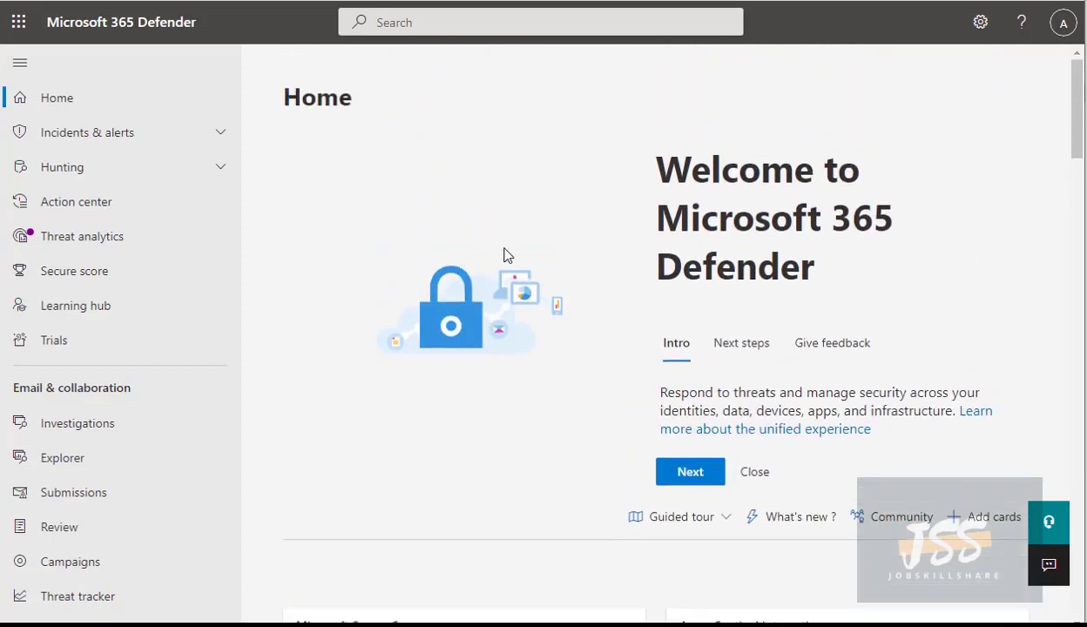